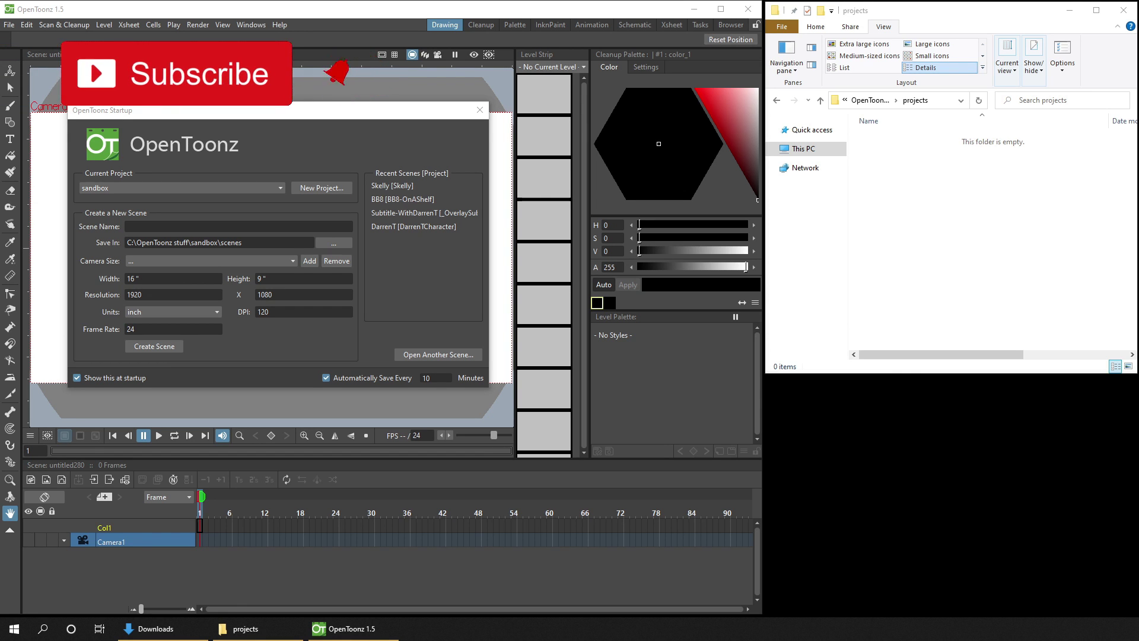
# Create a new project named ImportPicture.
pyautogui.click(308, 185)
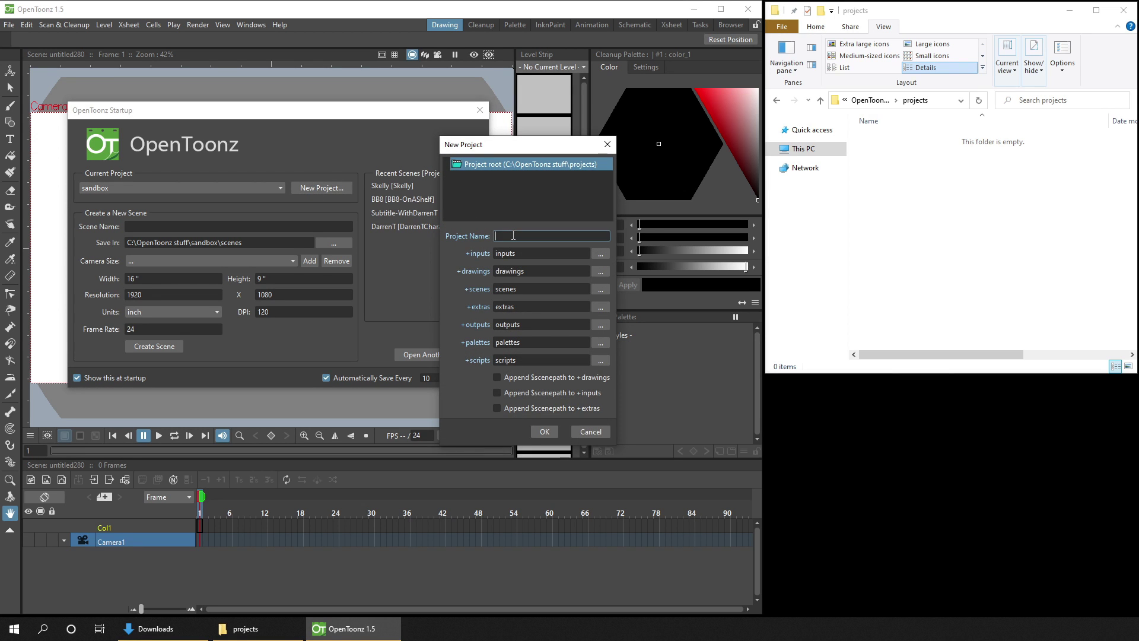
pyautogui.write('ImportPicture')
pyautogui.click(541, 430)
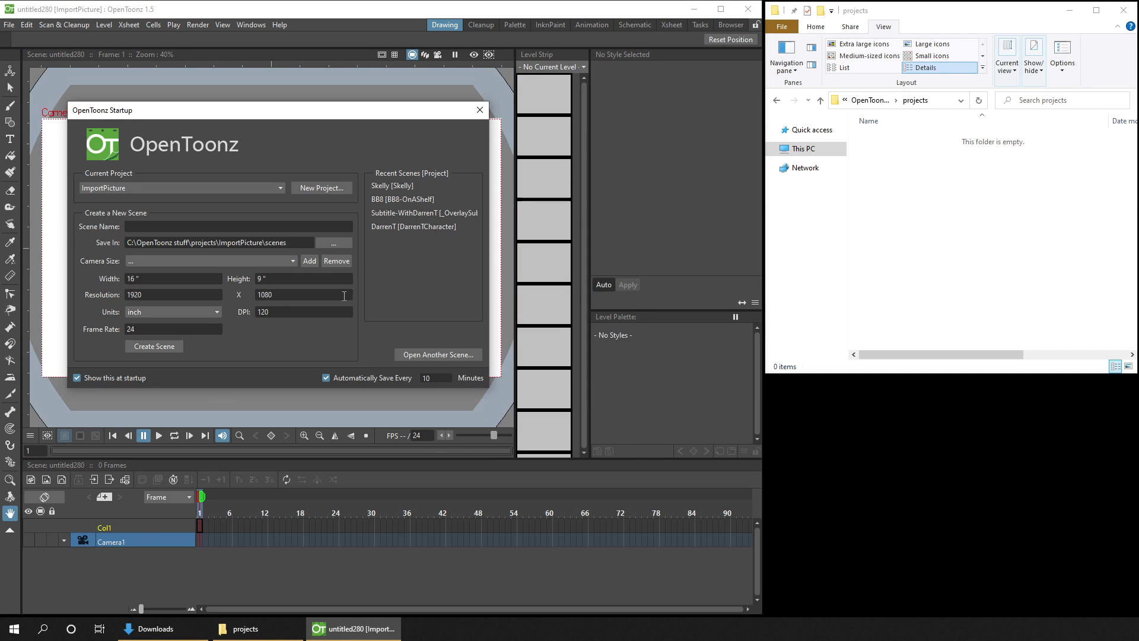
# Create a new scene named Churchill in the project.
pyautogui.click(342, 227)
pyautogui.write('Ch')
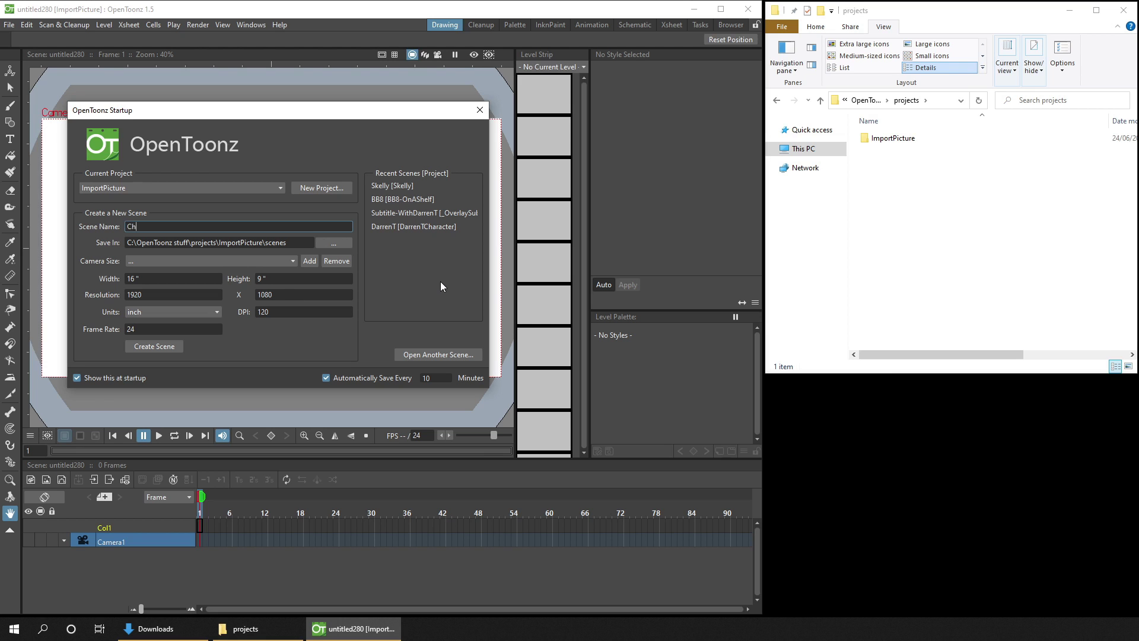
pyautogui.write('urchill')
pyautogui.click(161, 348)
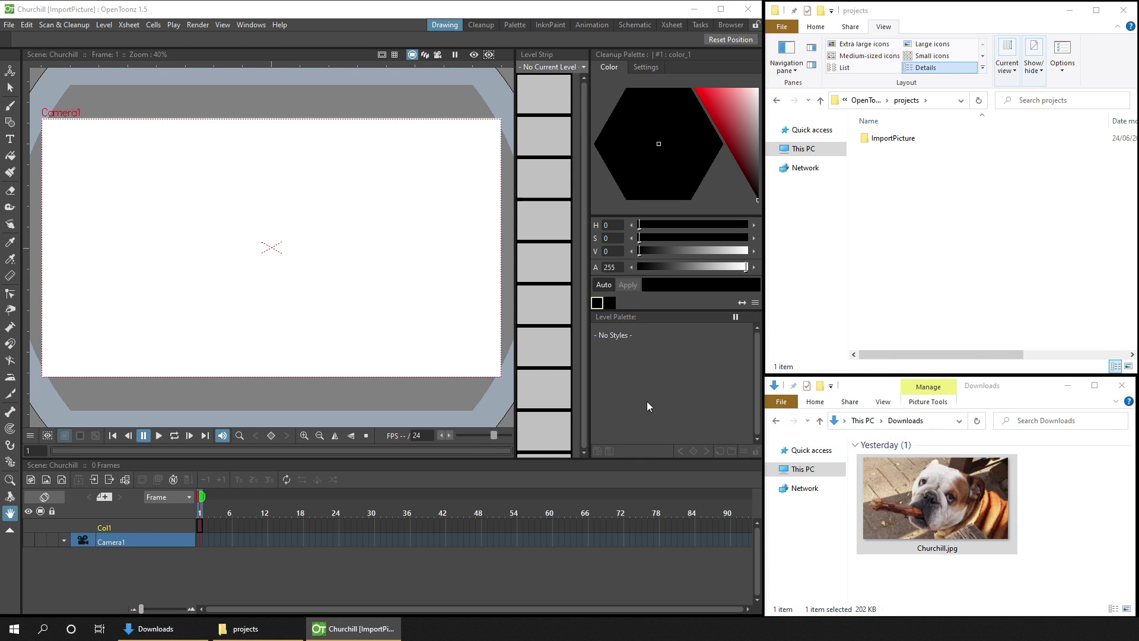
# Bring the Churchill.jpg dog photo from Downloads into the Churchill scene.
pyautogui.moveTo(647, 406); pyautogui.dragTo(369, 275)
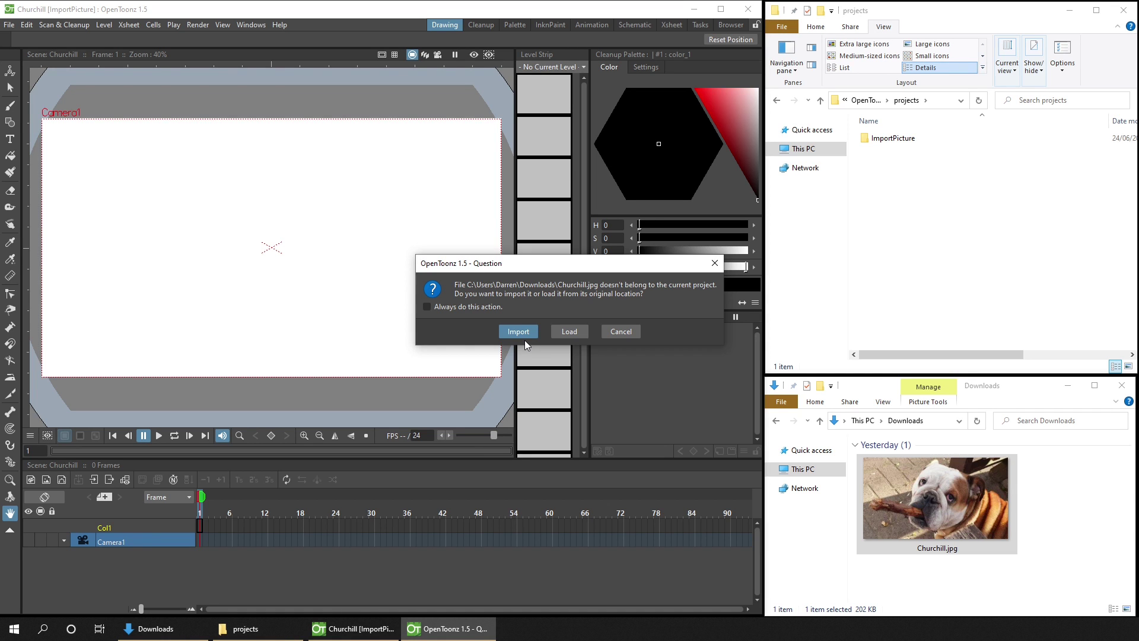
# Import Churchill.jpg into the ImportPicture project and view its extras folder as large thumbnails.
pyautogui.doubleClick(887, 140)
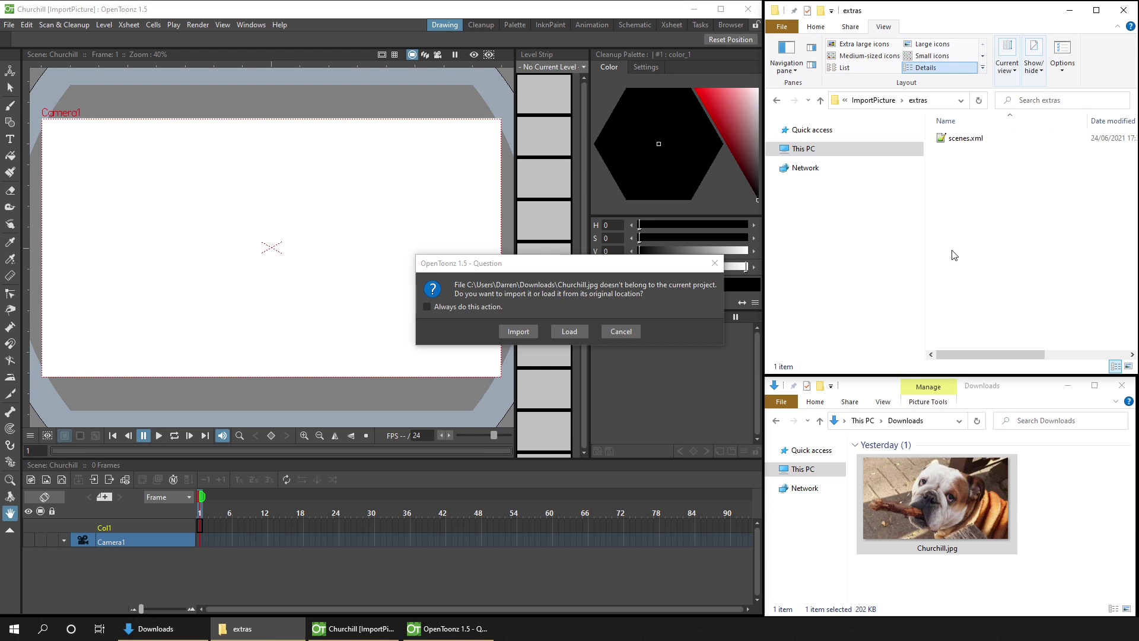
pyautogui.click(526, 330)
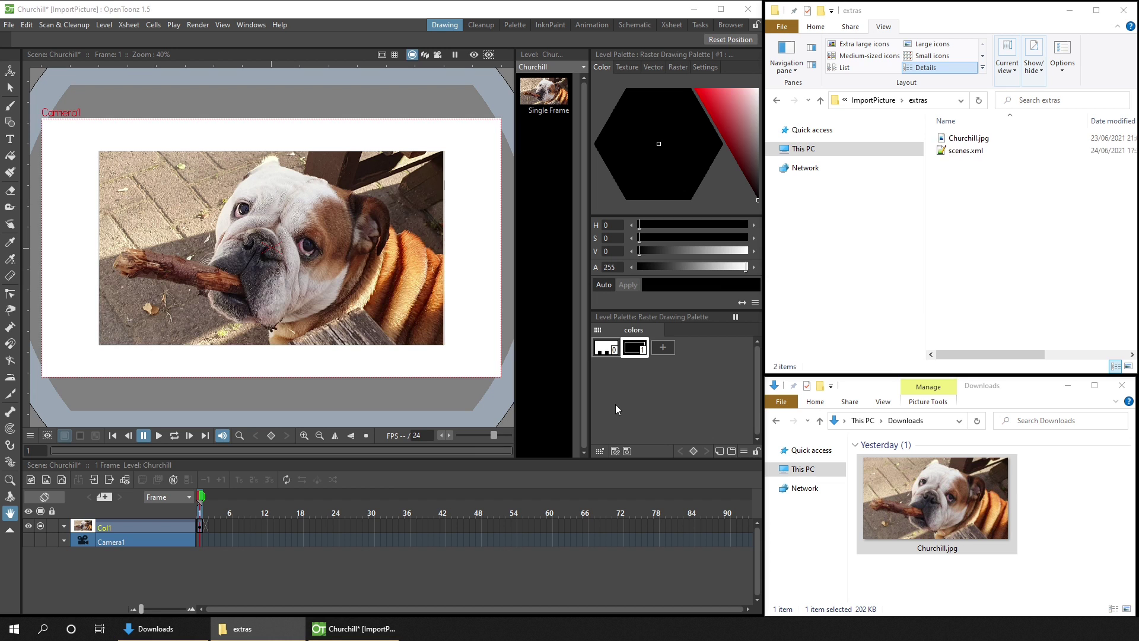
pyautogui.click(933, 44)
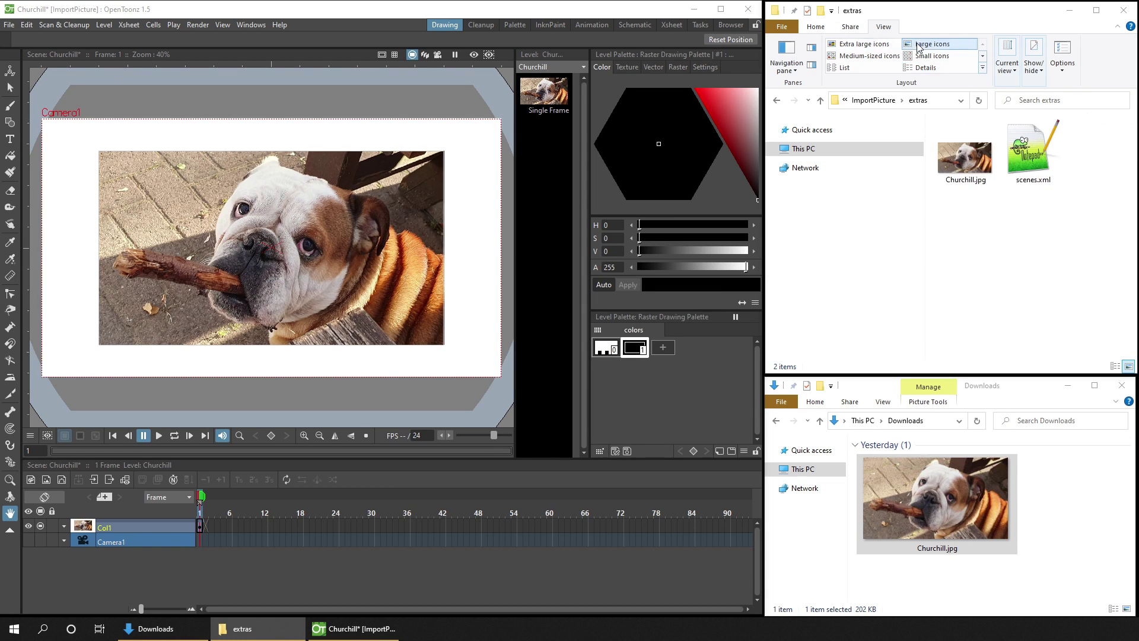
pyautogui.click(877, 47)
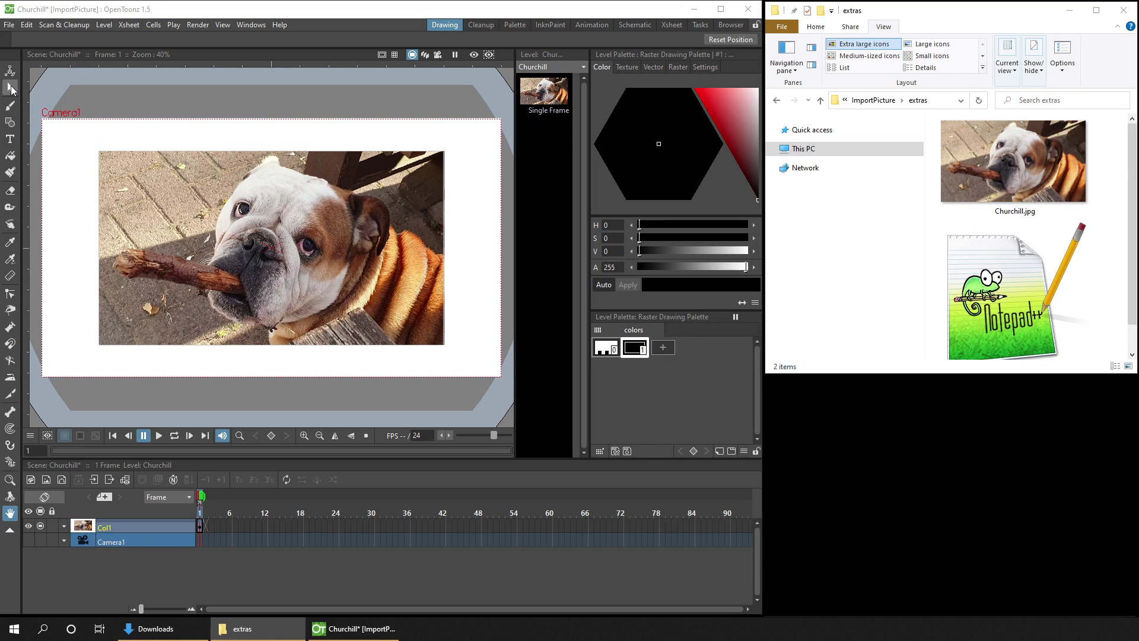
# Scale the dog photo up to 133.74% with the Animate tool's Scale mode.
pyautogui.click(9, 72)
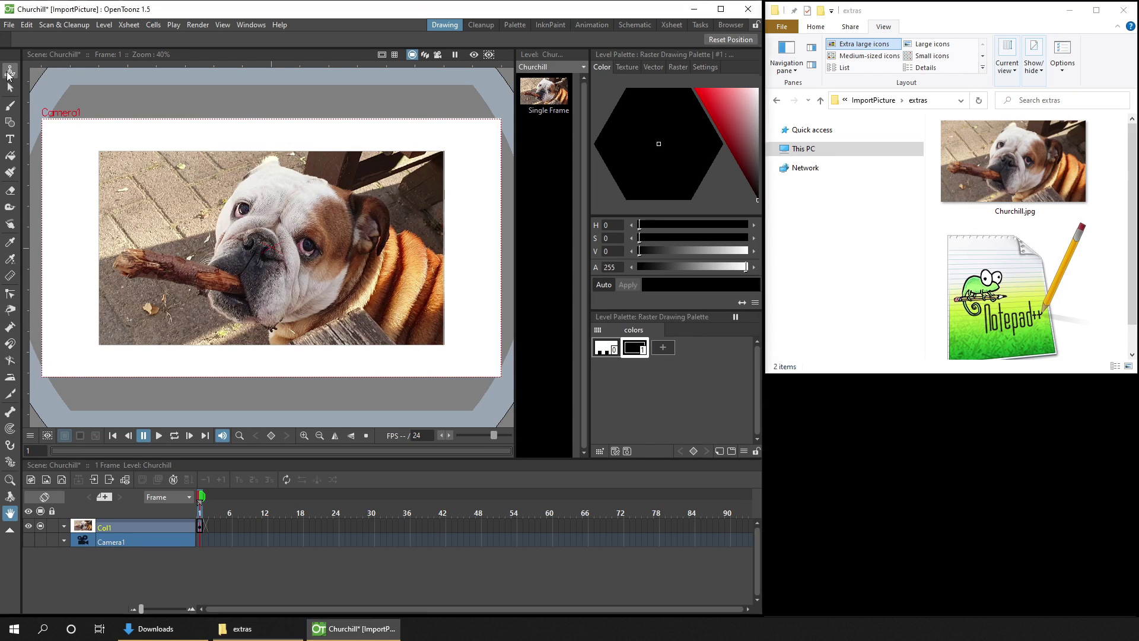
pyautogui.click(97, 39)
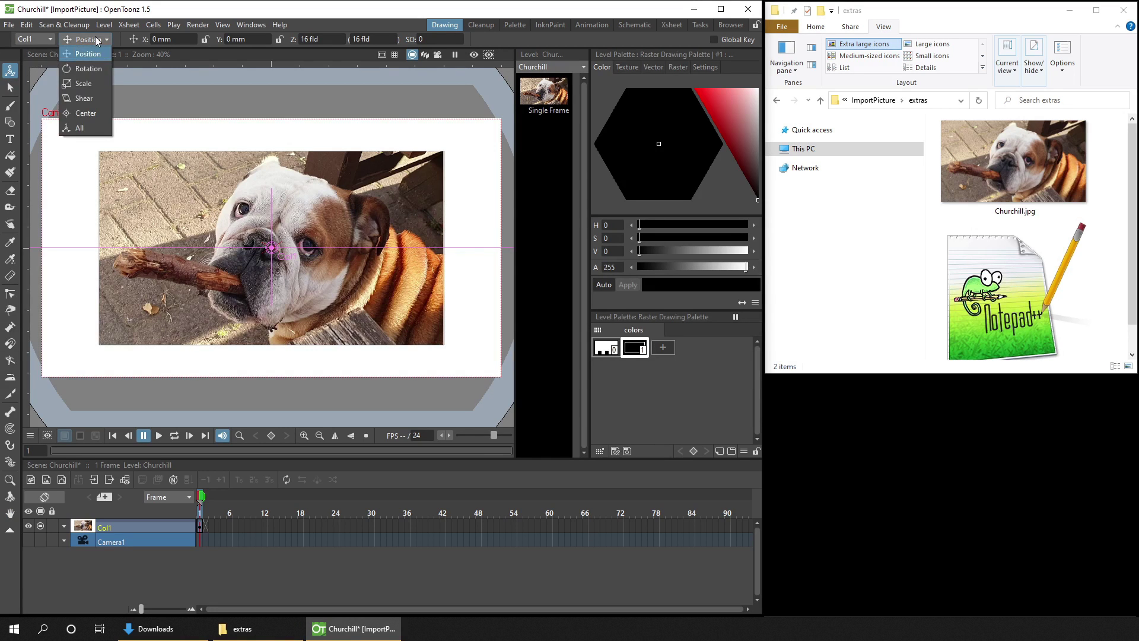
pyautogui.click(97, 83)
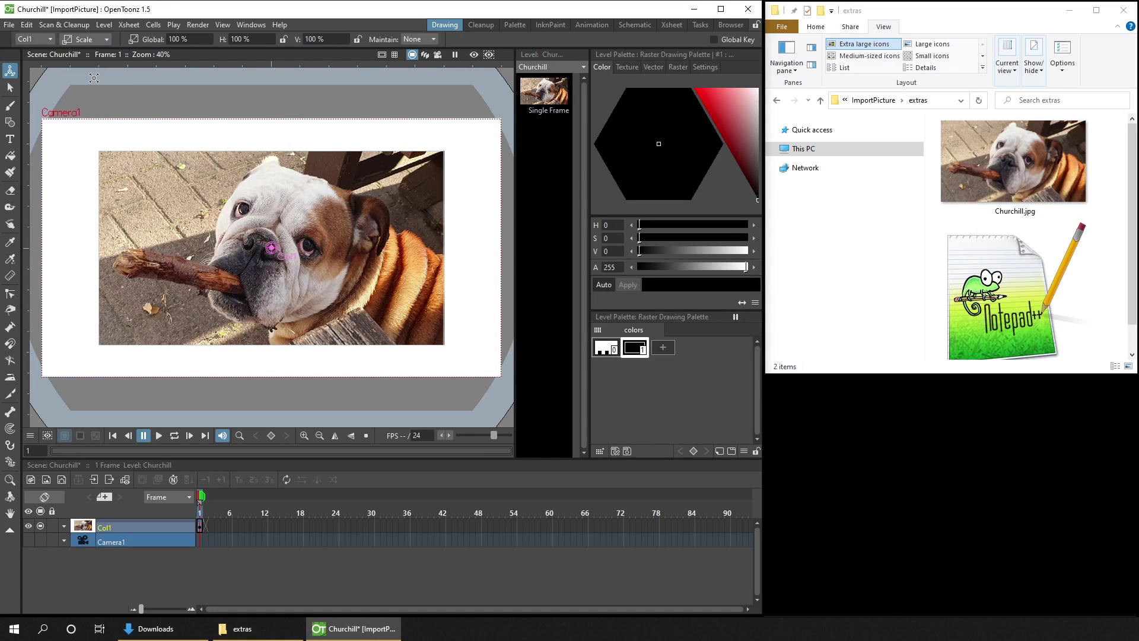
pyautogui.moveTo(161, 196); pyautogui.dragTo(152, 137)
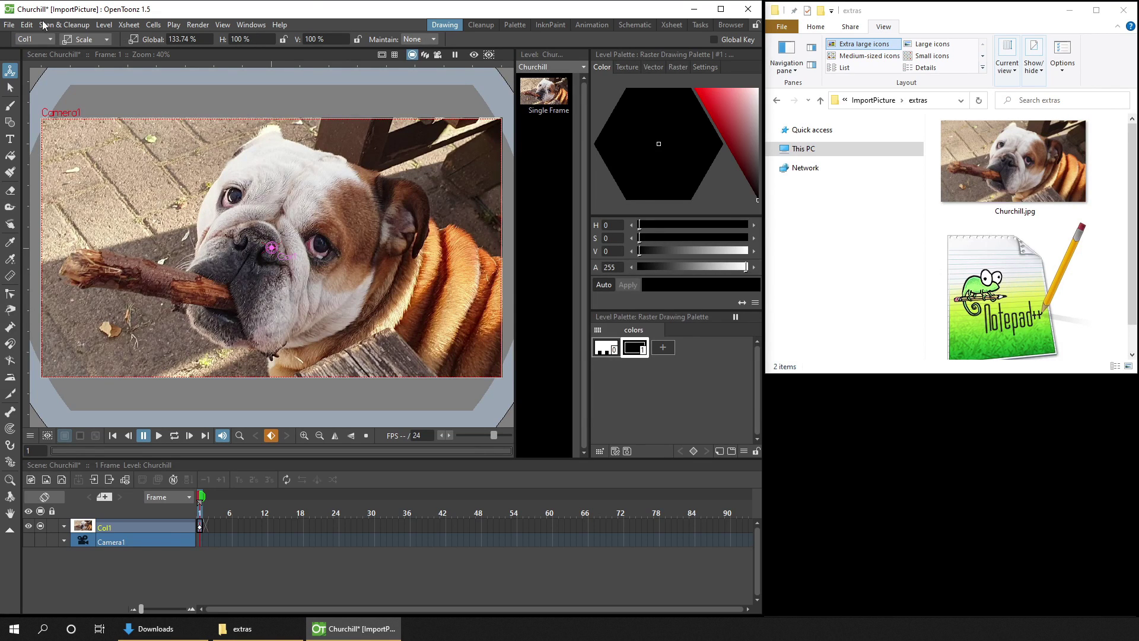
pyautogui.click(8, 24)
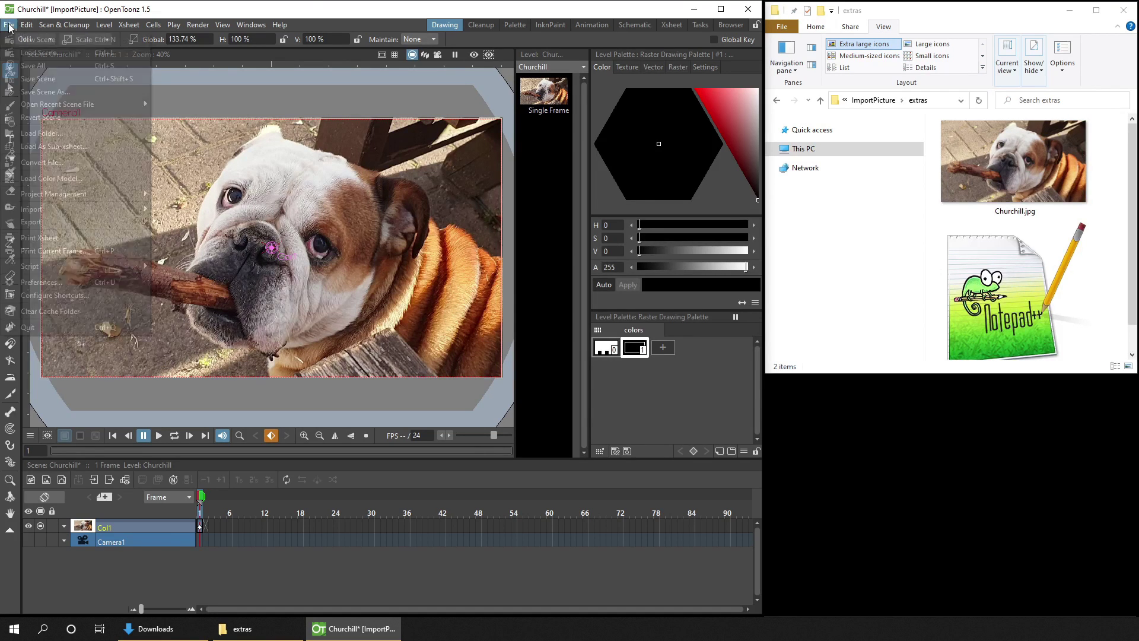
pyautogui.click(49, 286)
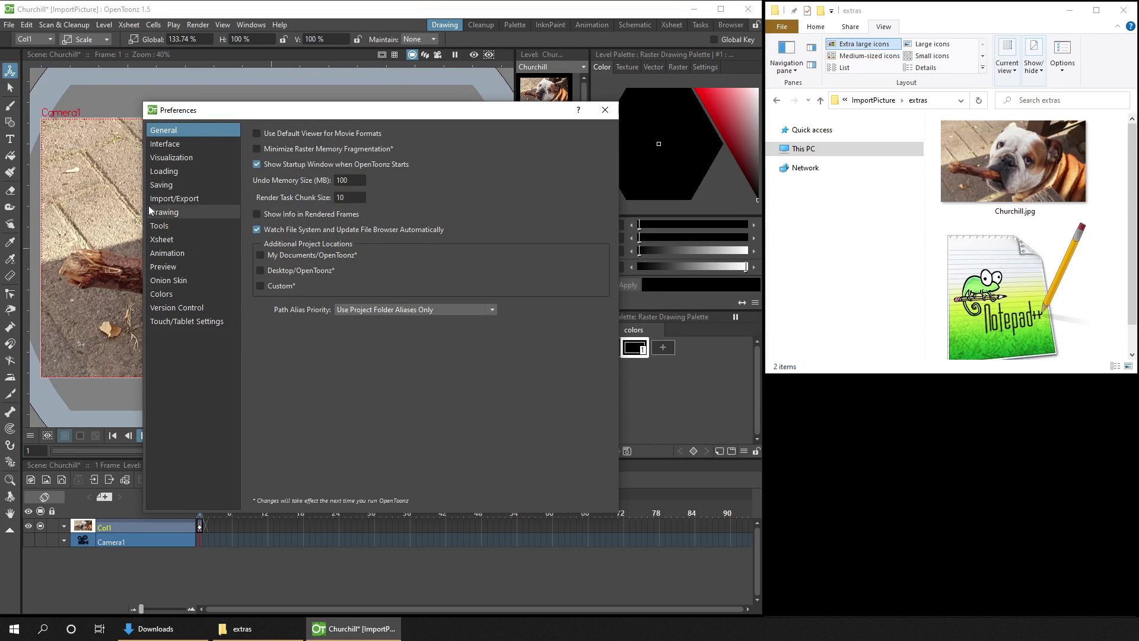
pyautogui.click(159, 172)
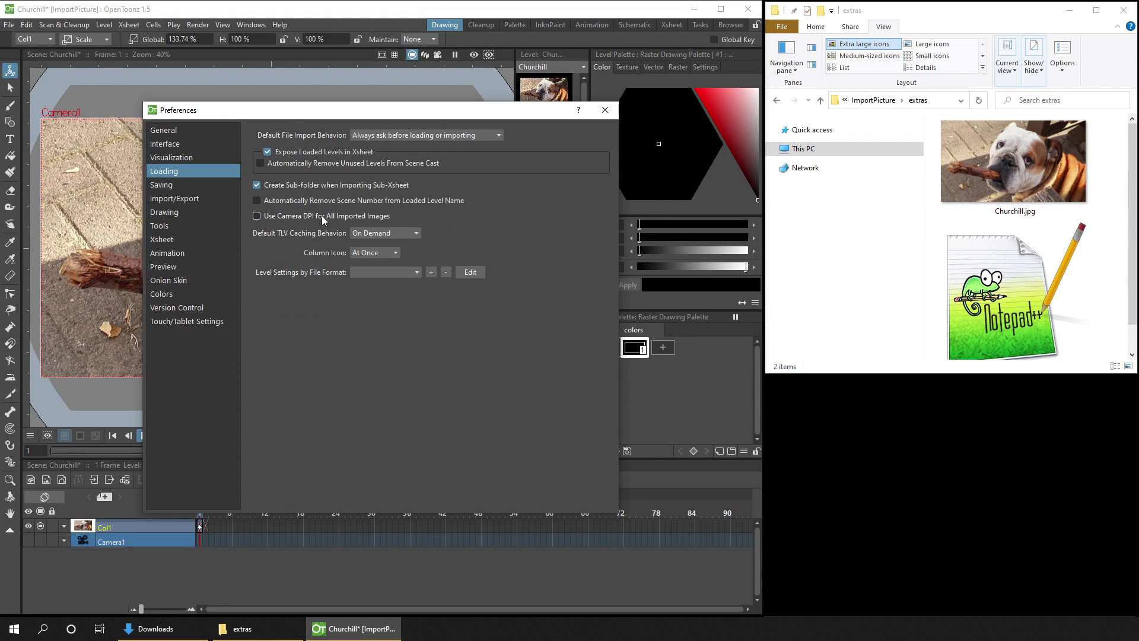
pyautogui.click(341, 220)
pyautogui.click(341, 220)
pyautogui.click(605, 110)
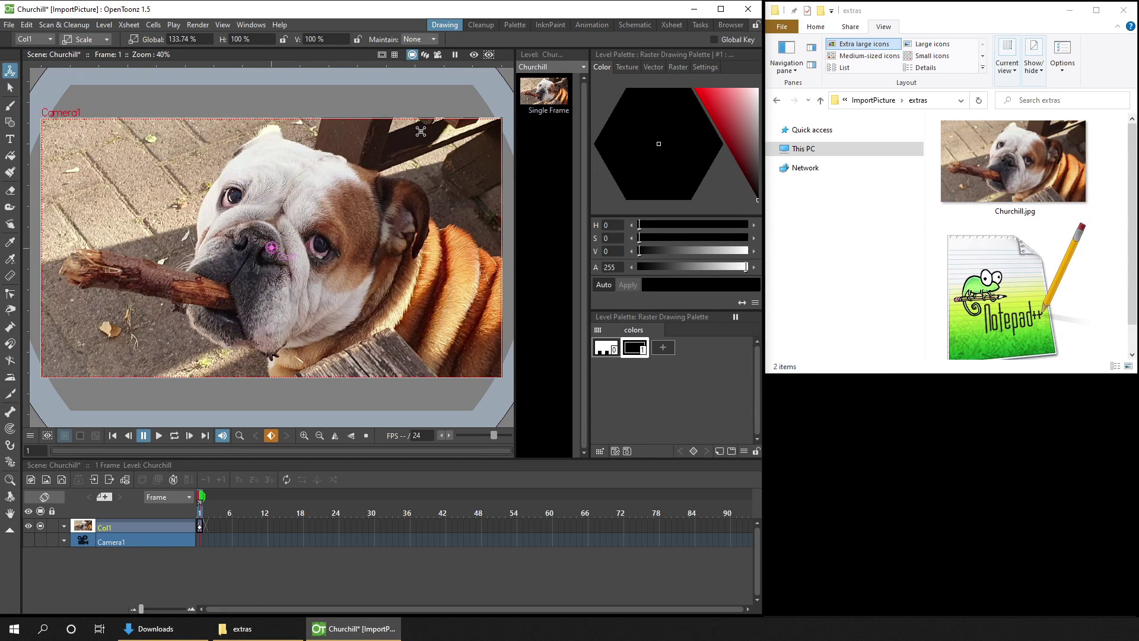
# Extend the dog photo's Col1 cell to hold from frame 1 through frame 24.
pyautogui.click(200, 525)
pyautogui.moveTo(203, 524); pyautogui.dragTo(248, 521)
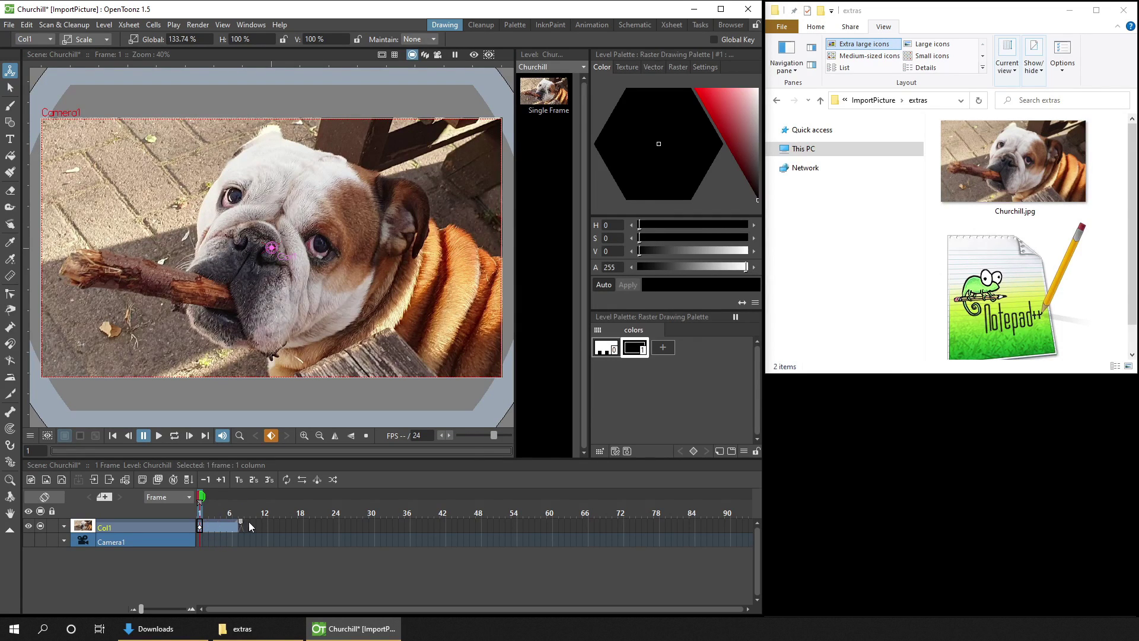
pyautogui.moveTo(341, 518); pyautogui.dragTo(342, 518)
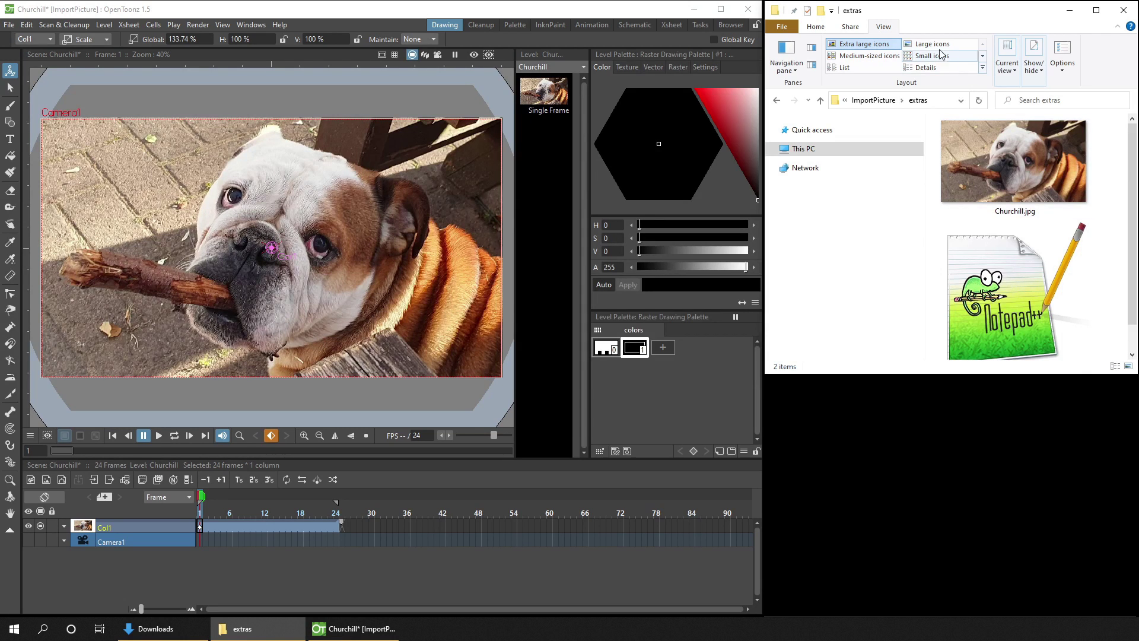
pyautogui.click(937, 46)
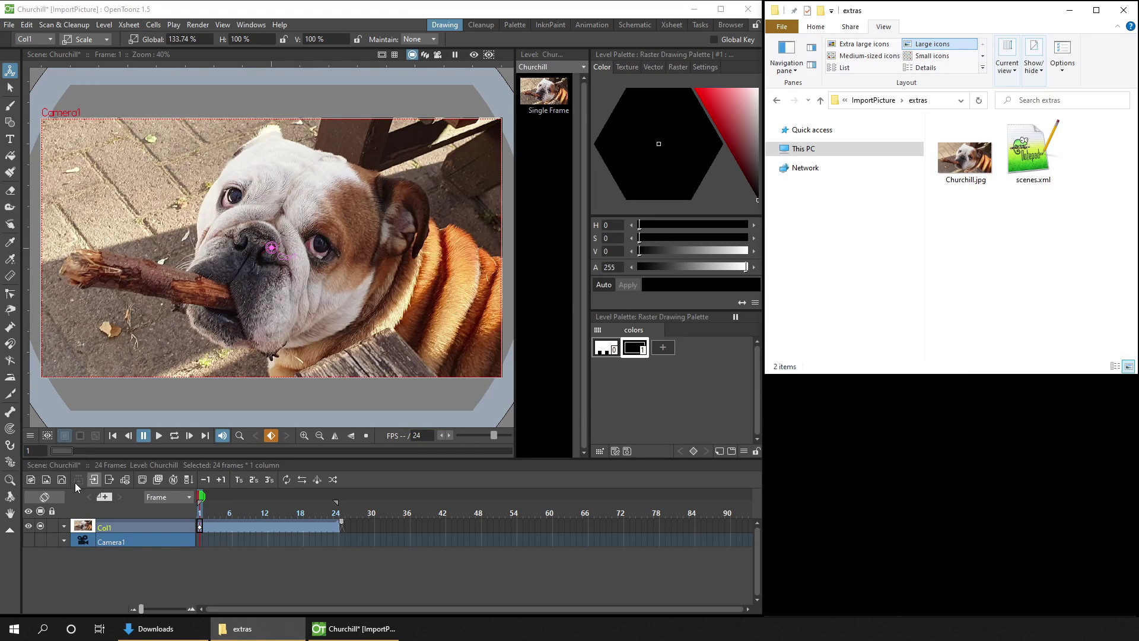
# Create raster level A in Col2, stored in the +extras folder.
pyautogui.click(45, 480)
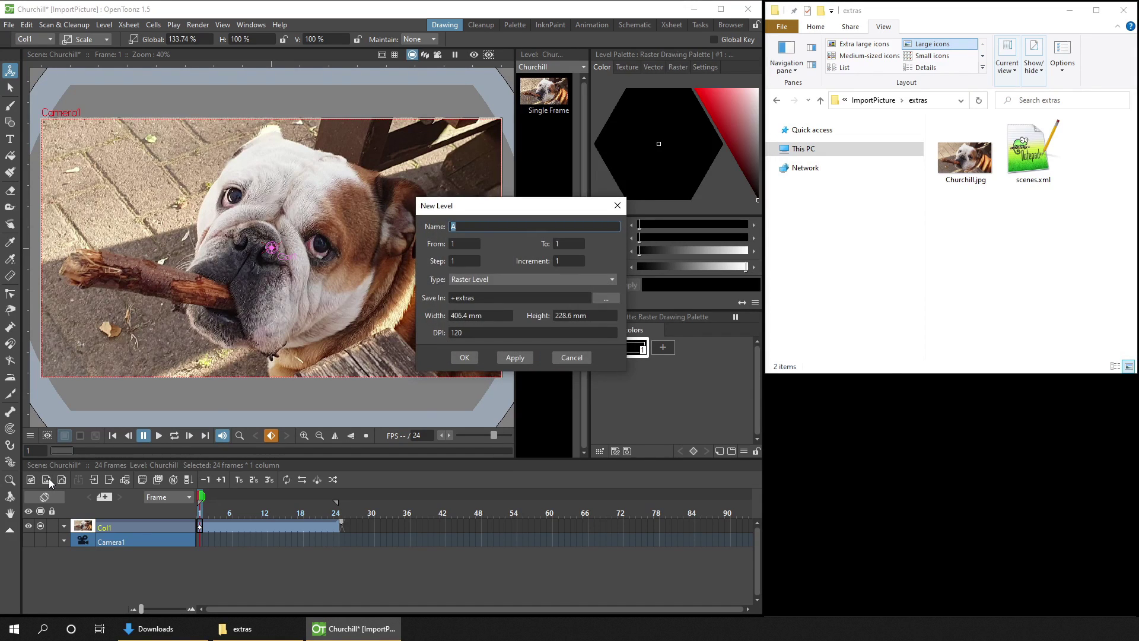
pyautogui.click(464, 358)
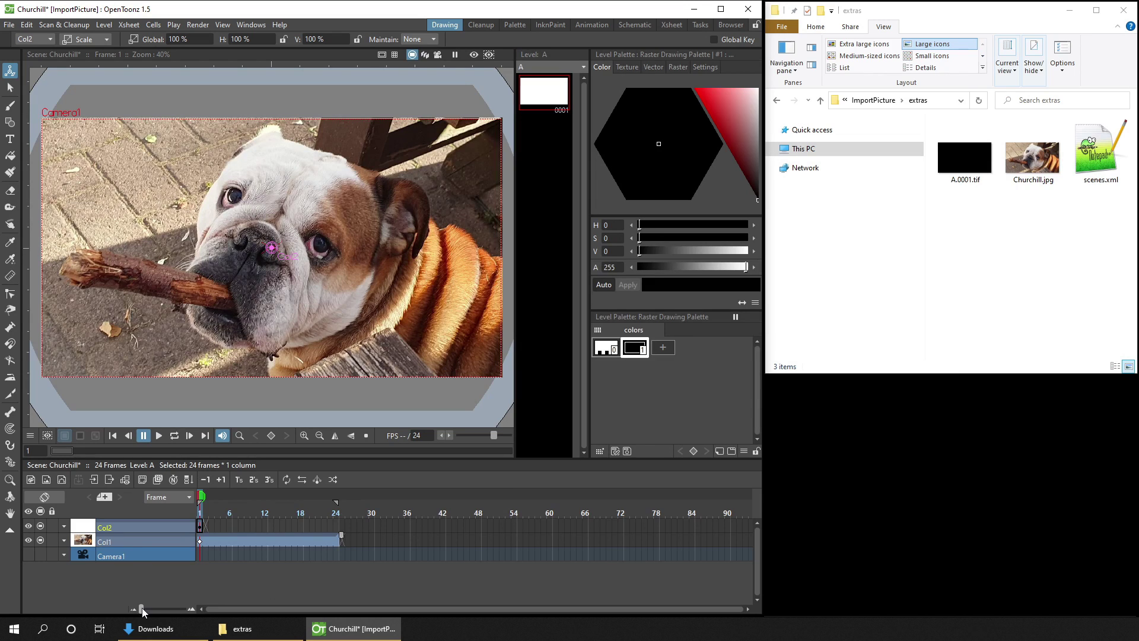
# Brush a black scribble at the photo's top-left on frame 2 of level A, then save.
pyautogui.moveTo(141, 607); pyautogui.dragTo(215, 611)
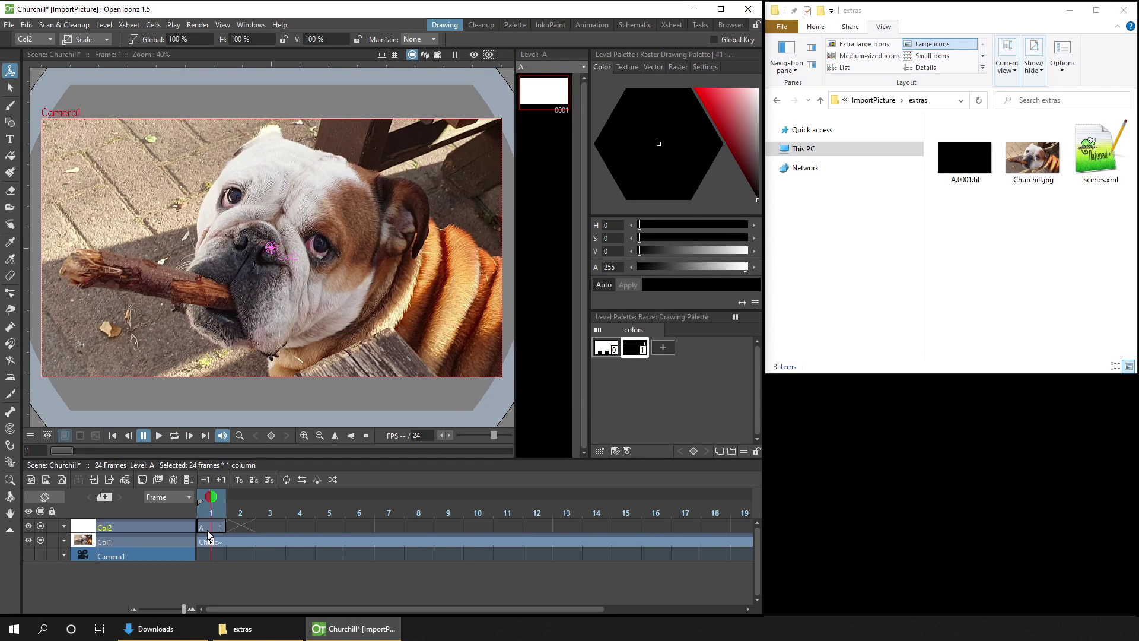
pyautogui.click(237, 526)
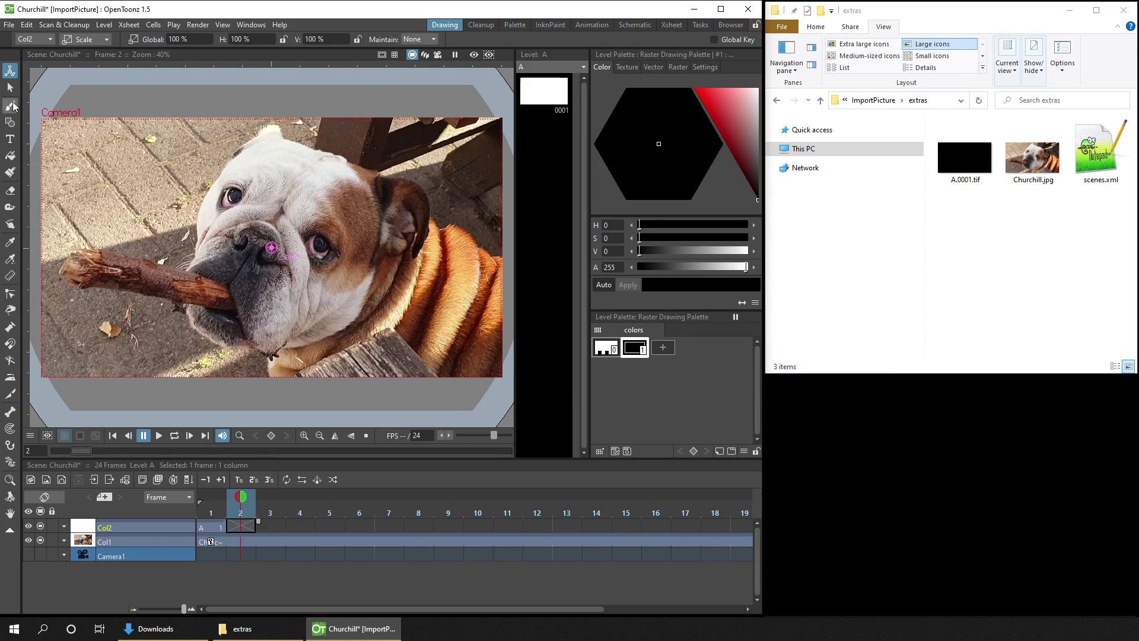
pyautogui.click(10, 106)
pyautogui.moveTo(51, 160)
pyautogui.mouseDown()
pyautogui.moveTo(104, 140)
pyautogui.moveTo(147, 170)
pyautogui.mouseUp()
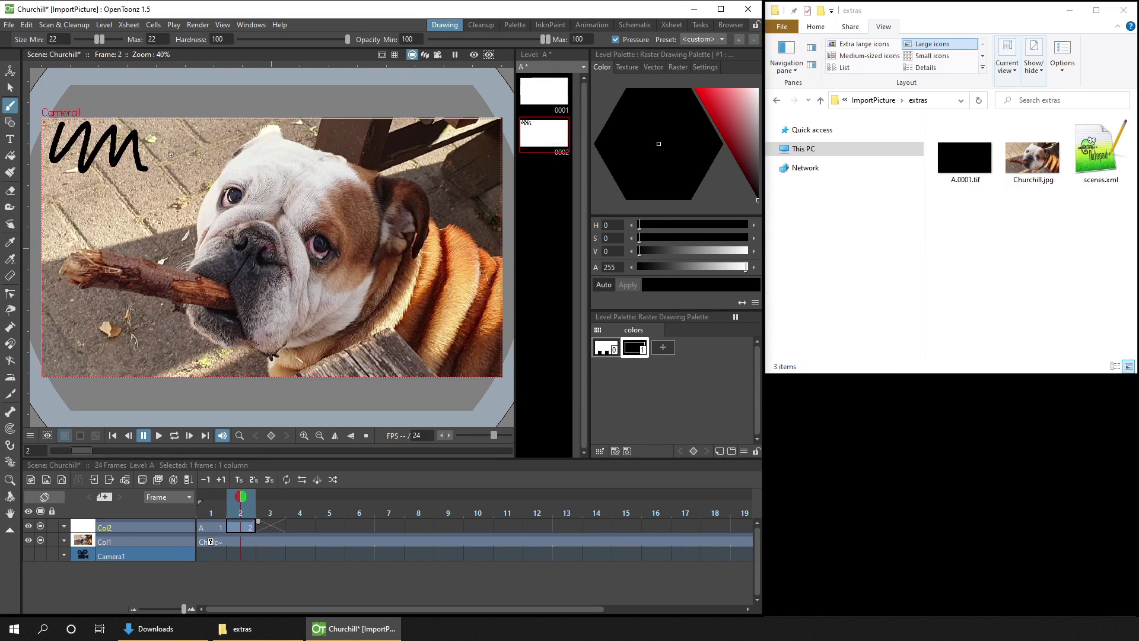
pyautogui.hotkey('ctrl', 's')
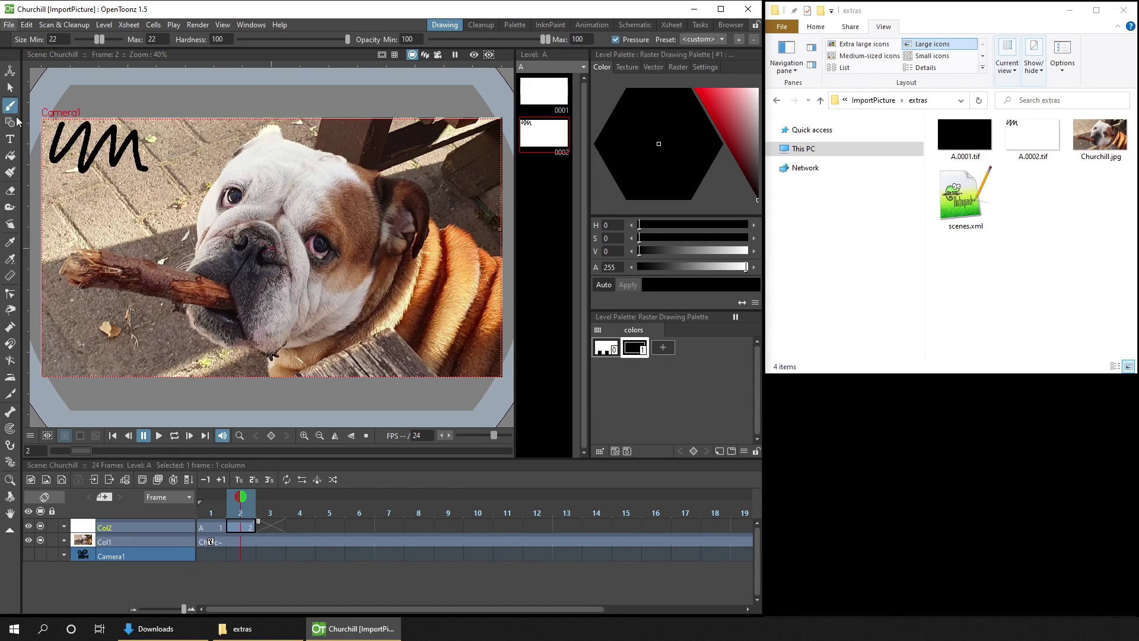
pyautogui.click(9, 25)
pyautogui.click(41, 282)
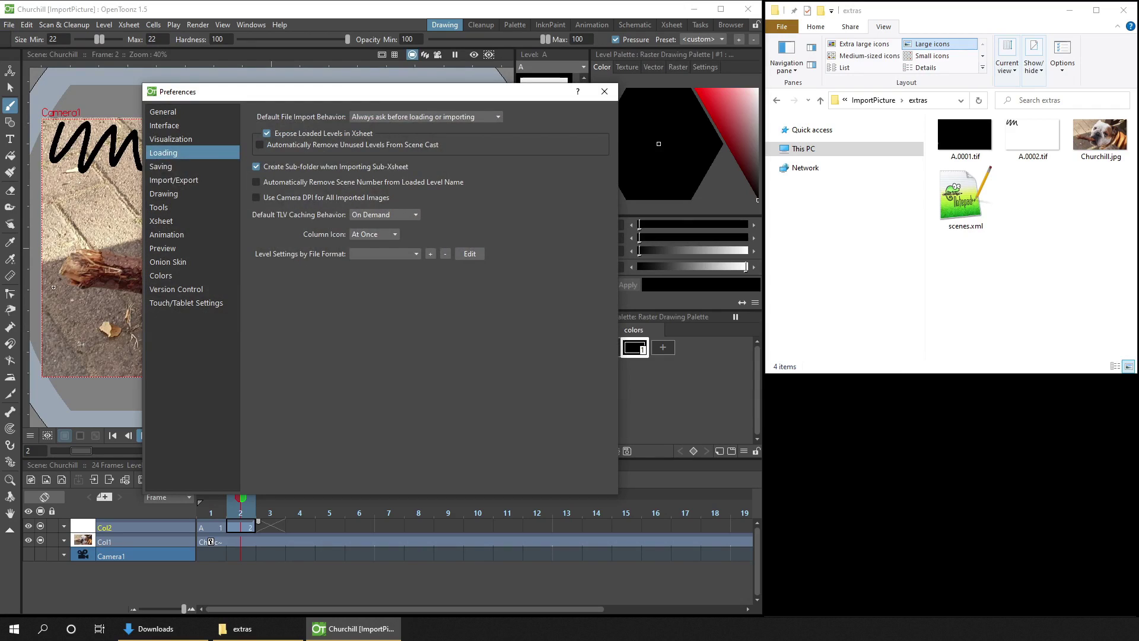
pyautogui.click(161, 167)
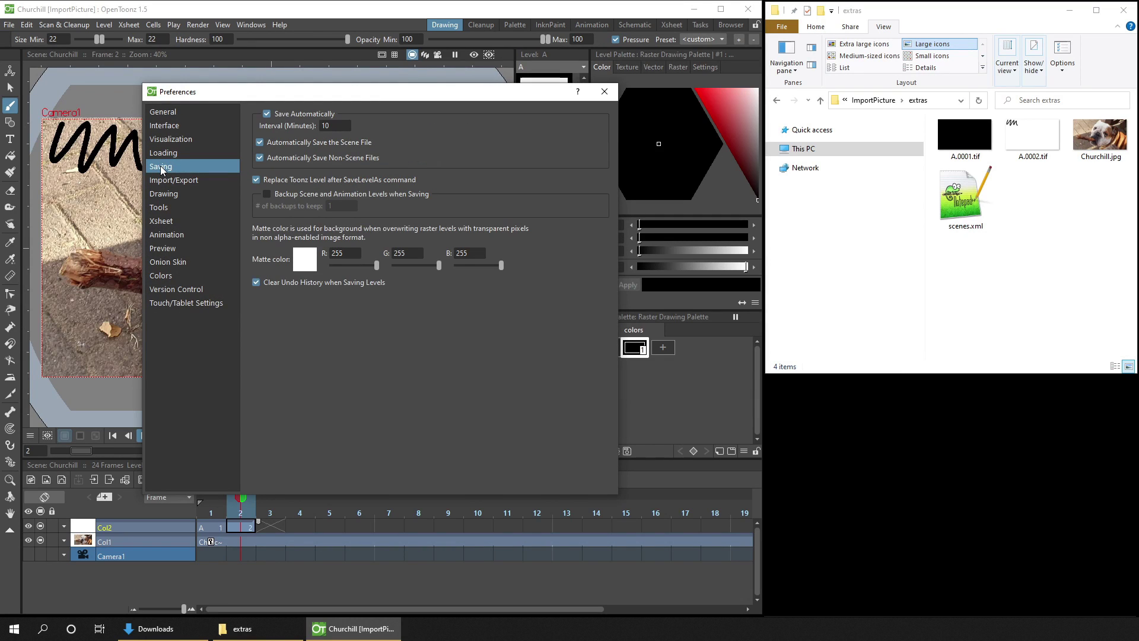
pyautogui.click(268, 194)
pyautogui.click(267, 196)
pyautogui.click(605, 92)
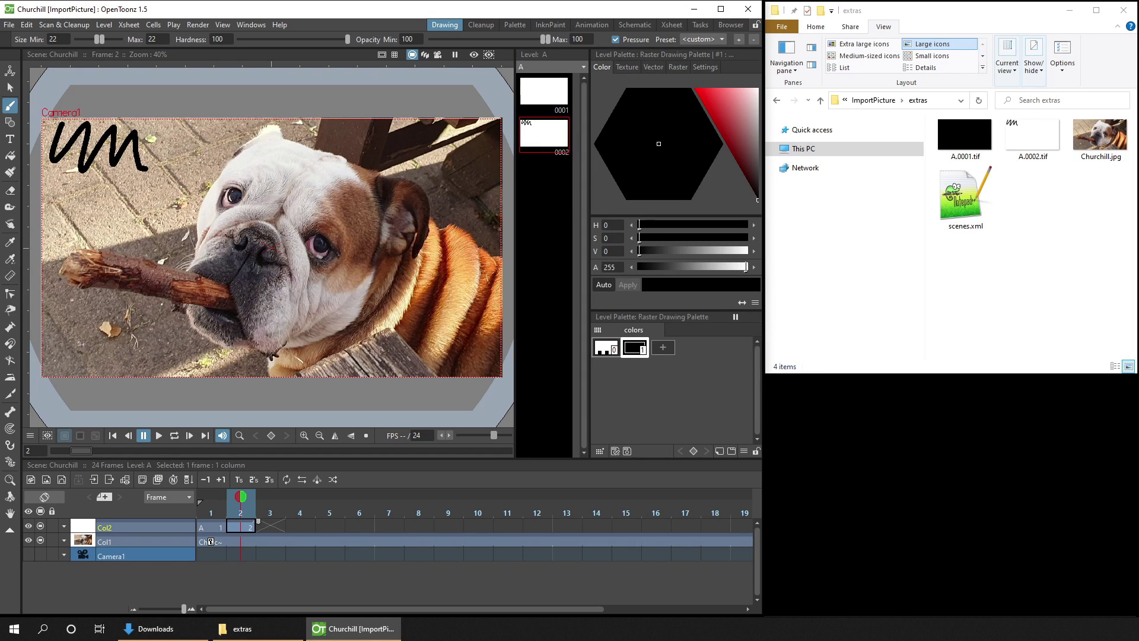
# Draw a large black circle with the Brush on empty frame 25 of Col1.
pyautogui.moveTo(211, 542); pyautogui.dragTo(736, 540)
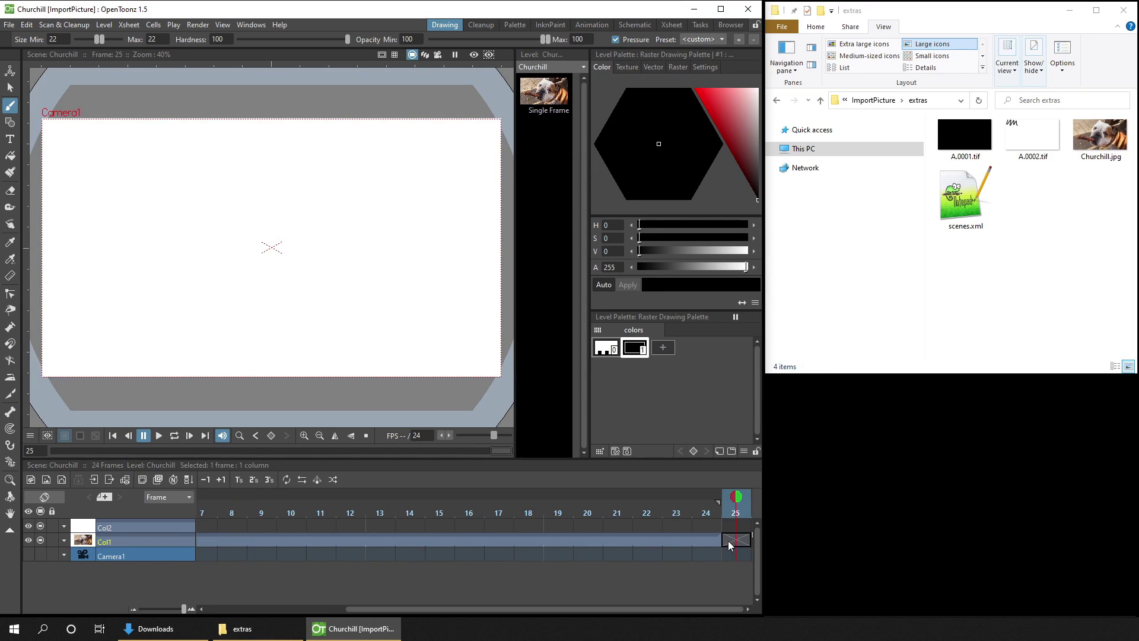
pyautogui.moveTo(242, 134)
pyautogui.mouseDown()
pyautogui.moveTo(241, 334)
pyautogui.moveTo(373, 253)
pyautogui.moveTo(273, 140)
pyautogui.mouseUp()
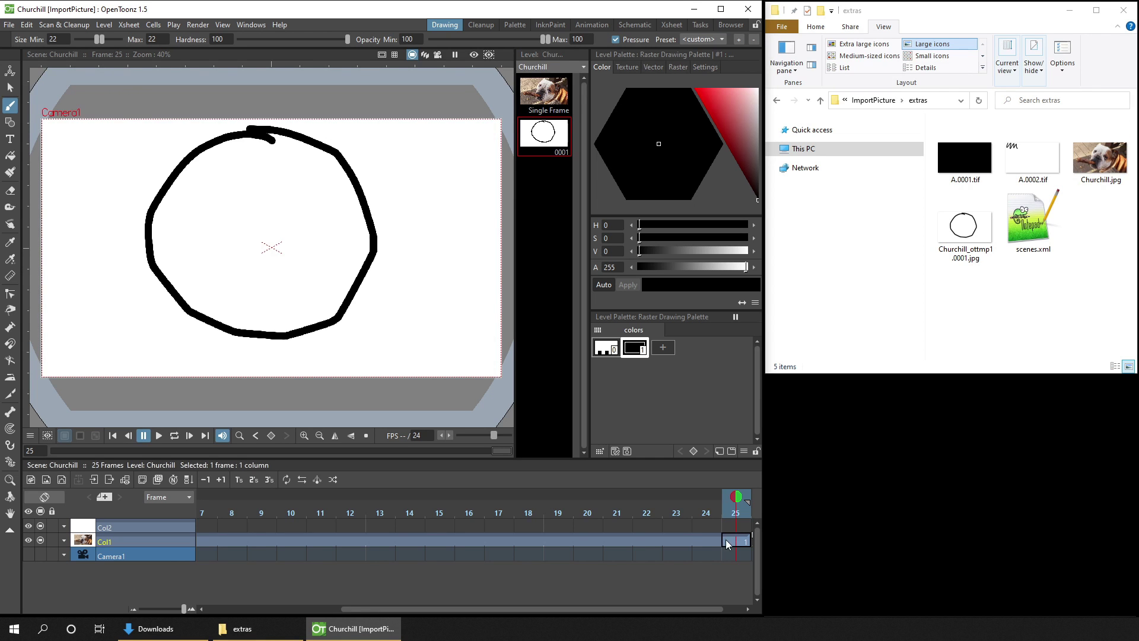
pyautogui.press('Up')
# Compare the frame-25 circle with the dog photo by switching between them in the level strip.
pyautogui.press('Down')
pyautogui.press('Up')
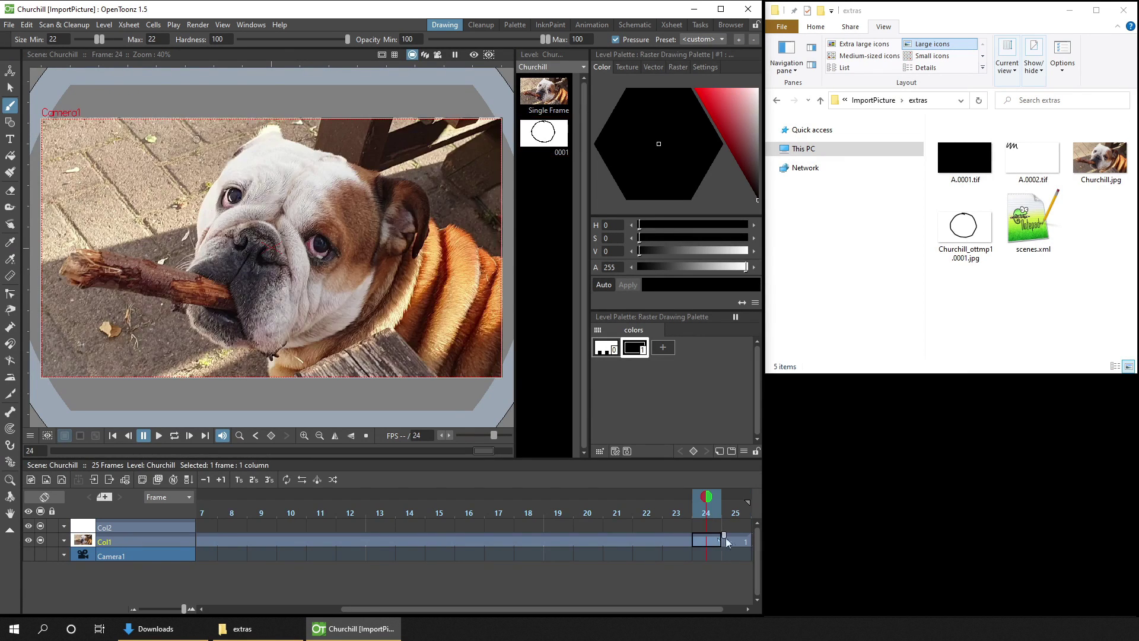
pyautogui.click(740, 542)
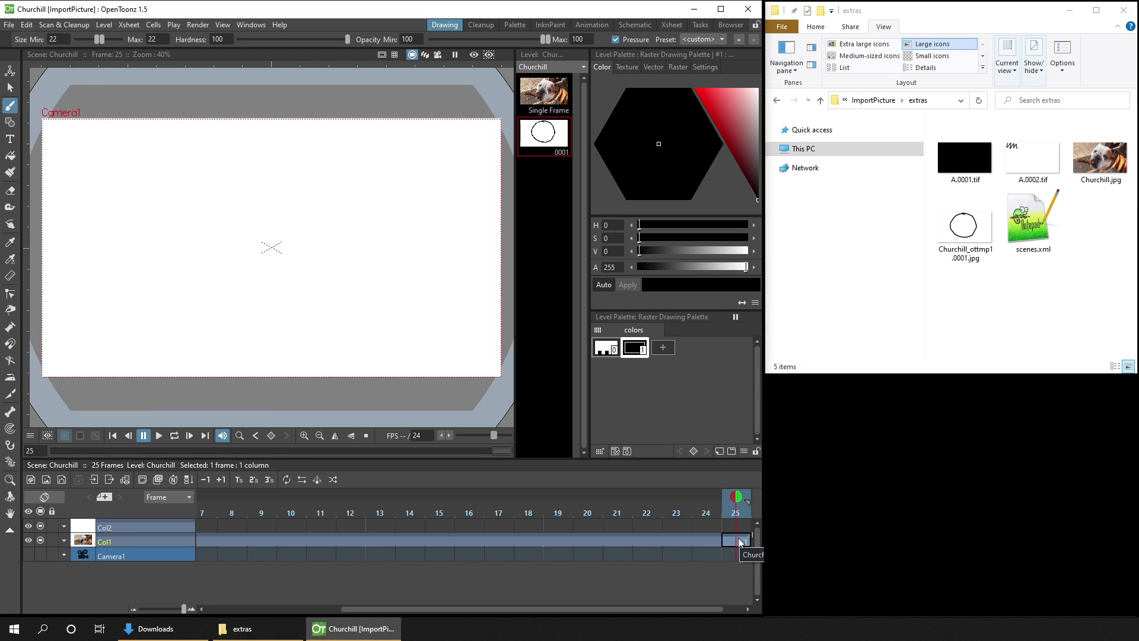
pyautogui.click(550, 90)
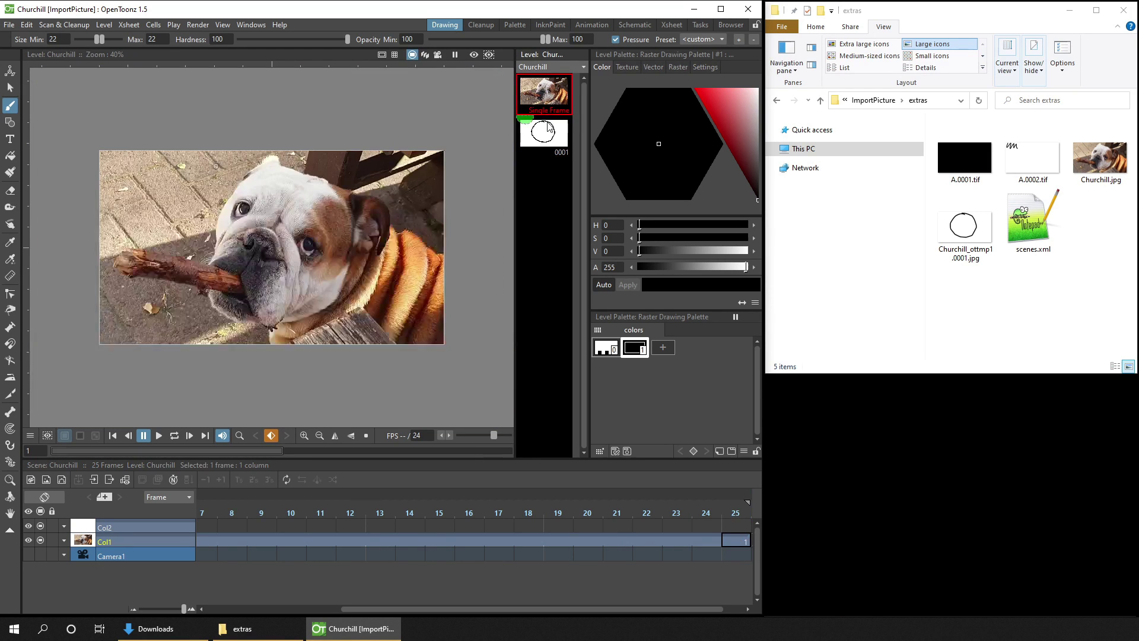
pyautogui.click(547, 132)
pyautogui.click(549, 101)
pyautogui.click(546, 135)
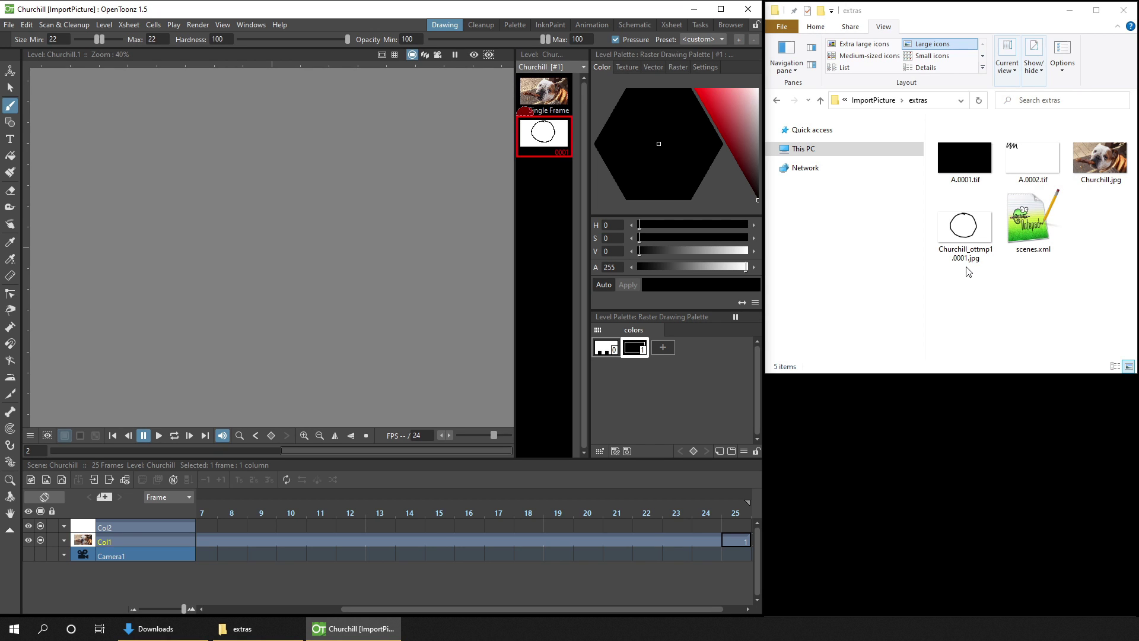
pyautogui.scroll(-1, 741, 558)
# Sketch a rectangle on empty frame 26 of Col1 and save the scene.
pyautogui.click(735, 542)
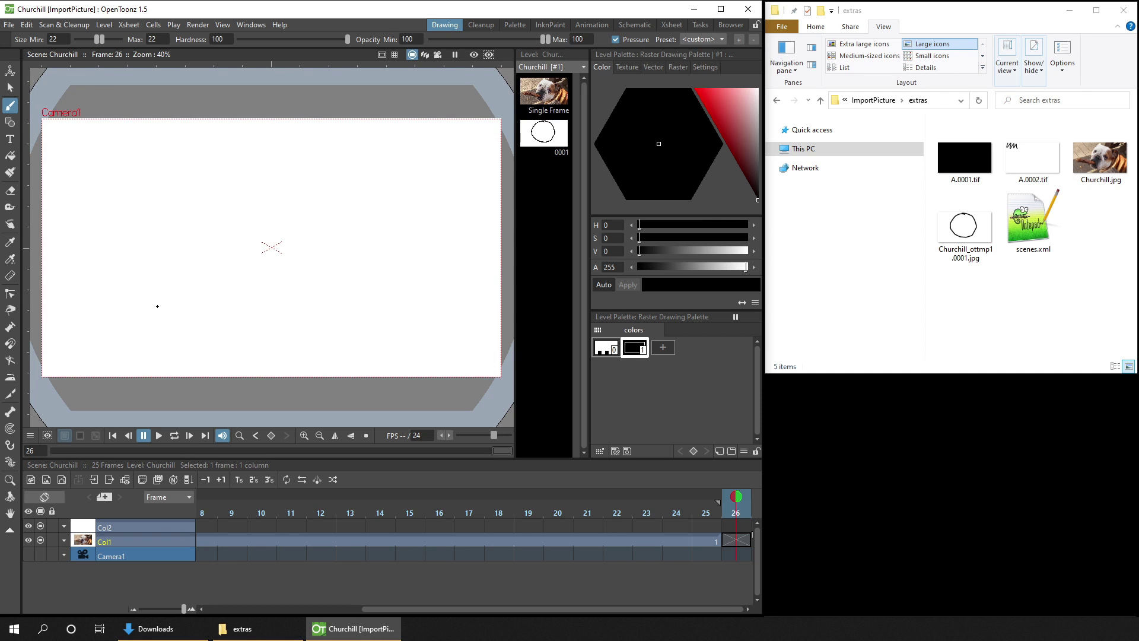
pyautogui.moveTo(157, 306)
pyautogui.mouseDown()
pyautogui.moveTo(203, 140)
pyautogui.moveTo(424, 316)
pyautogui.moveTo(155, 304)
pyautogui.mouseUp()
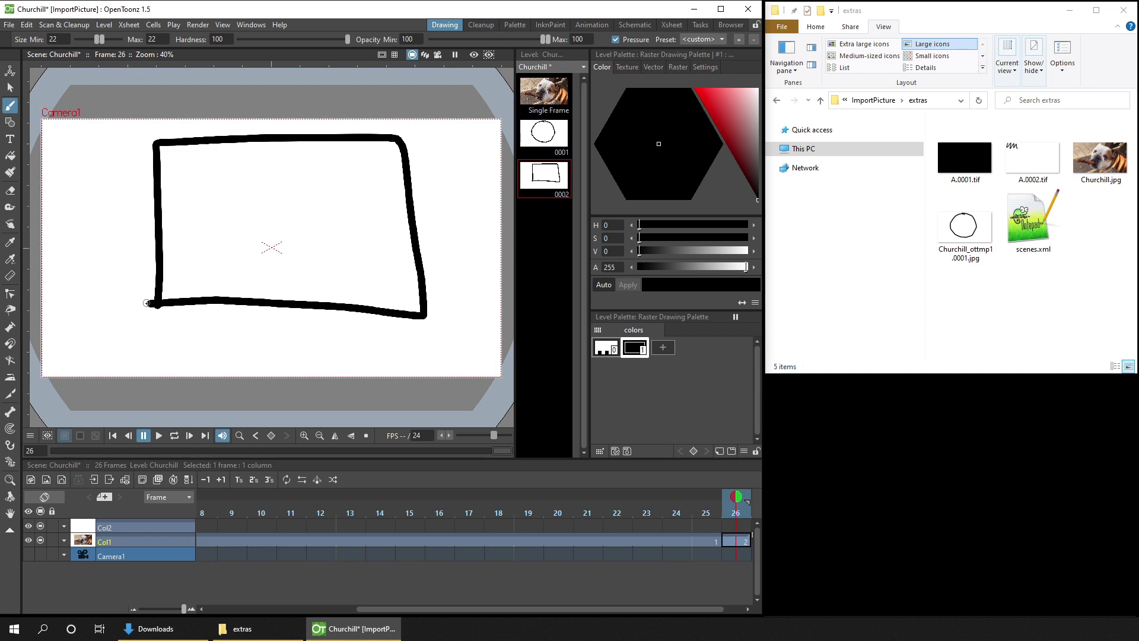
pyautogui.hotkey('ctrl', 's')
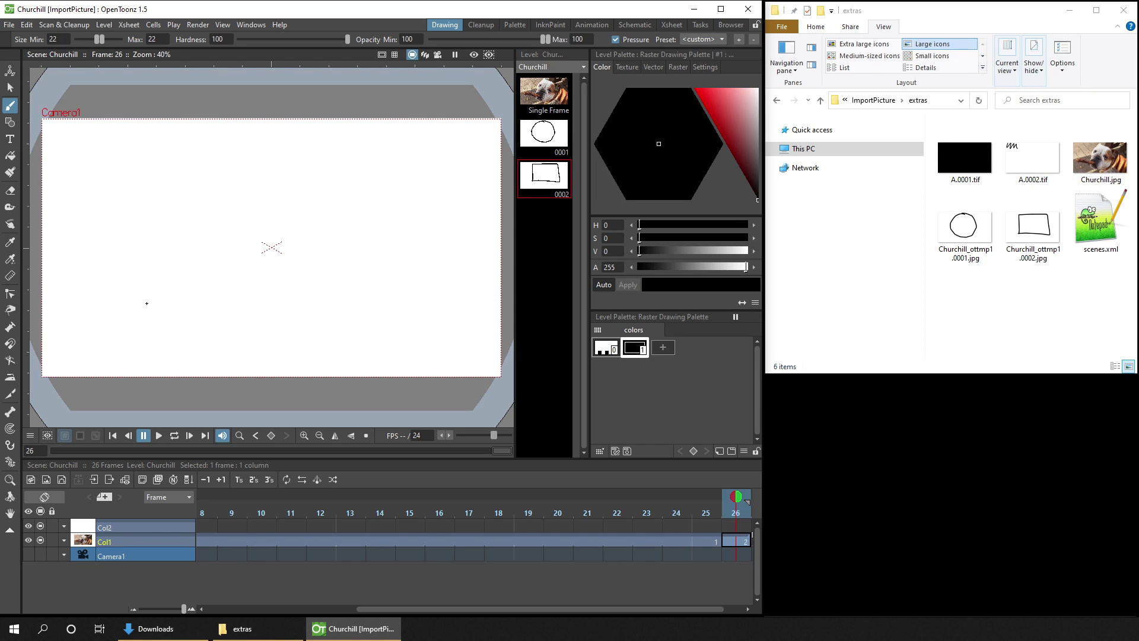
# Reopen the Churchill.tnz scene from the recent scene files.
pyautogui.click(10, 26)
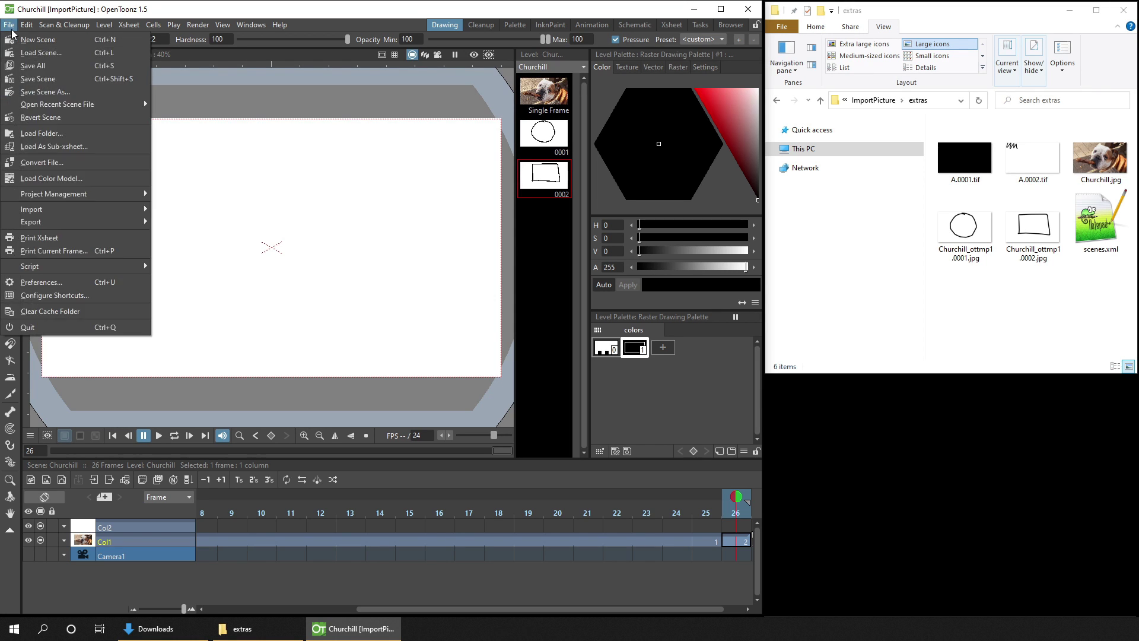
pyautogui.moveTo(91, 104)
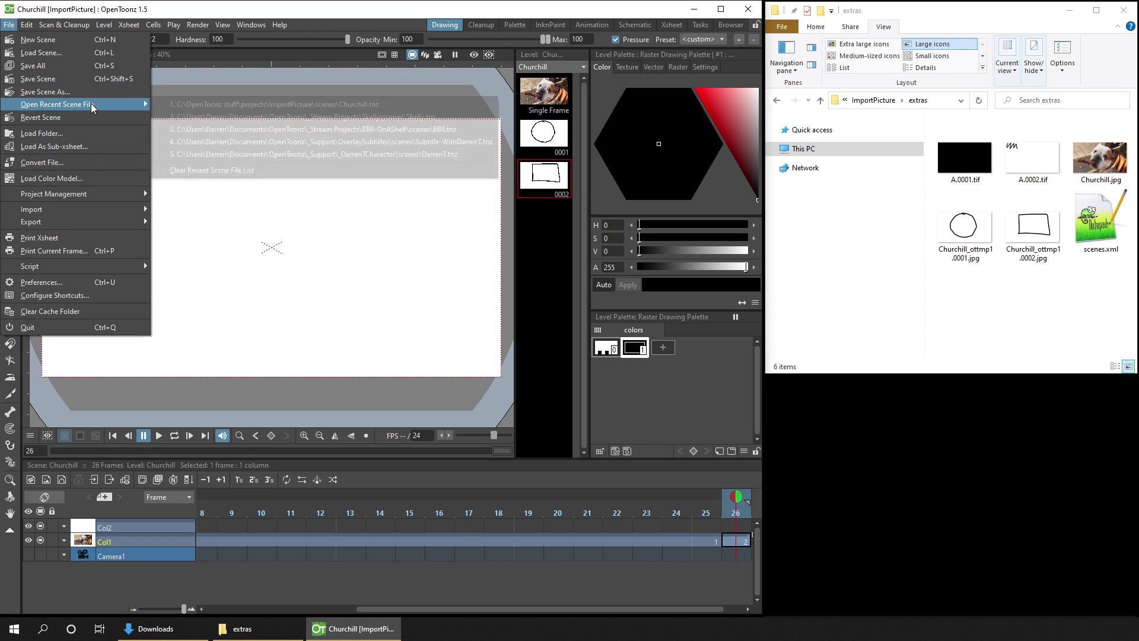
pyautogui.click(311, 104)
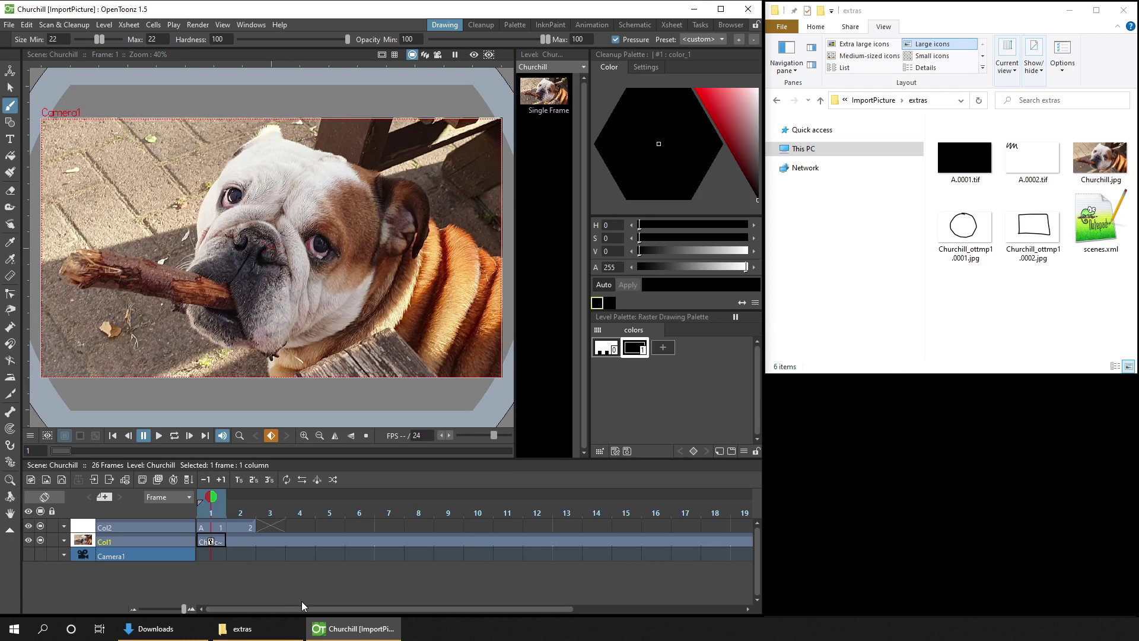
# Scroll the Xsheet and check frames 25 and 26 of Col1 for the drawings.
pyautogui.moveTo(314, 609); pyautogui.dragTo(683, 598)
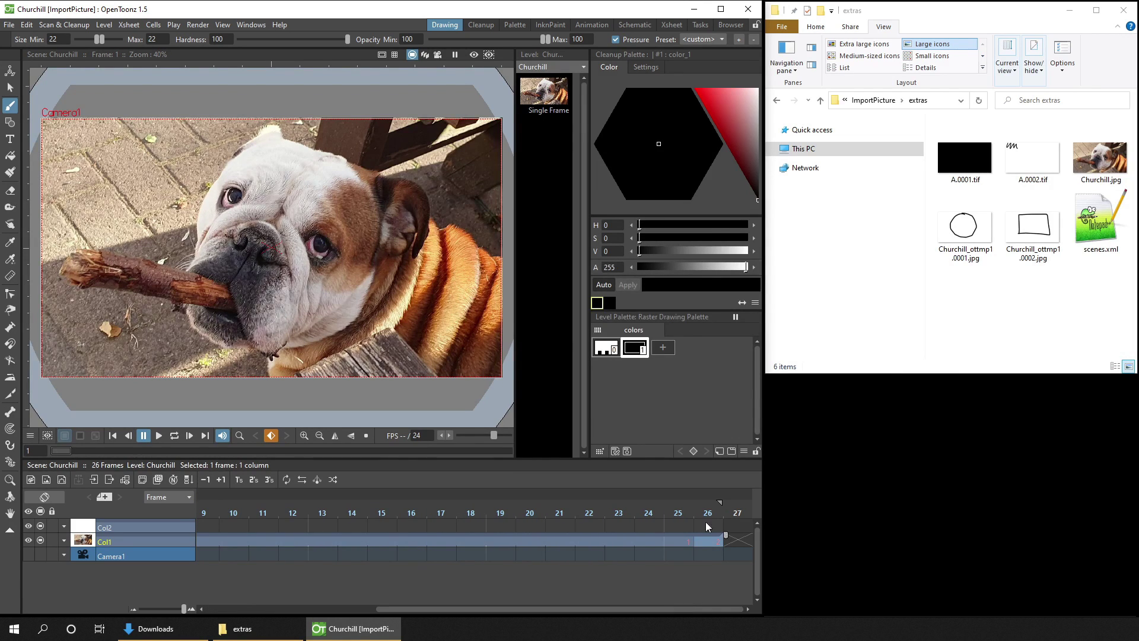
pyautogui.click(679, 536)
pyautogui.click(706, 540)
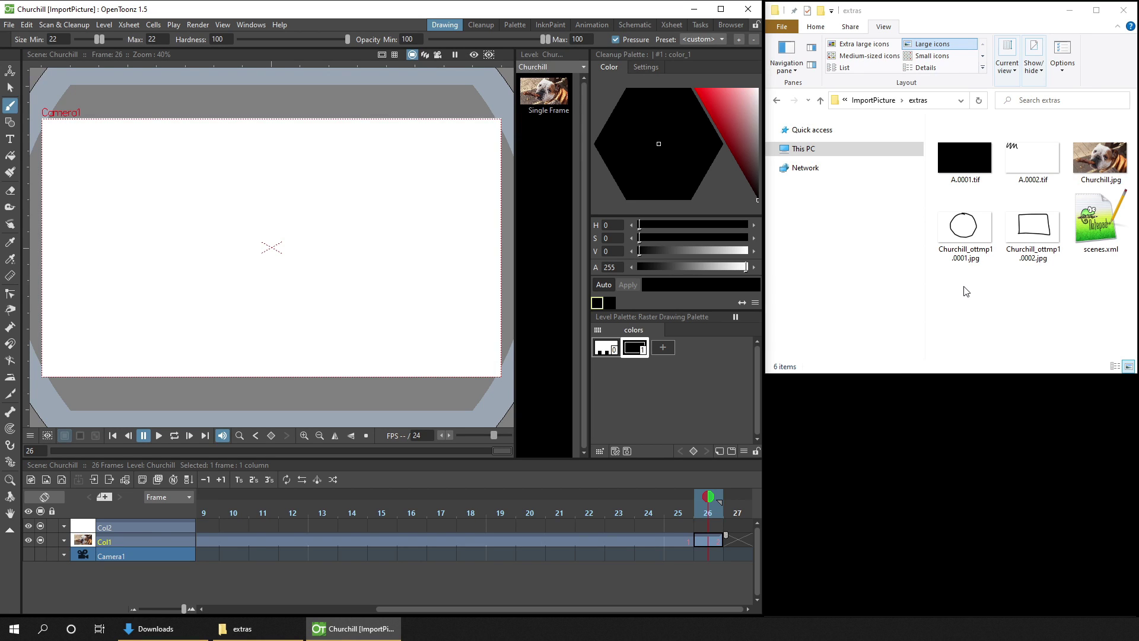
# Select Col1 frames 25–26 and delete them, shortening the scene to 24 frames.
pyautogui.click(677, 539)
pyautogui.moveTo(690, 542); pyautogui.dragTo(706, 540)
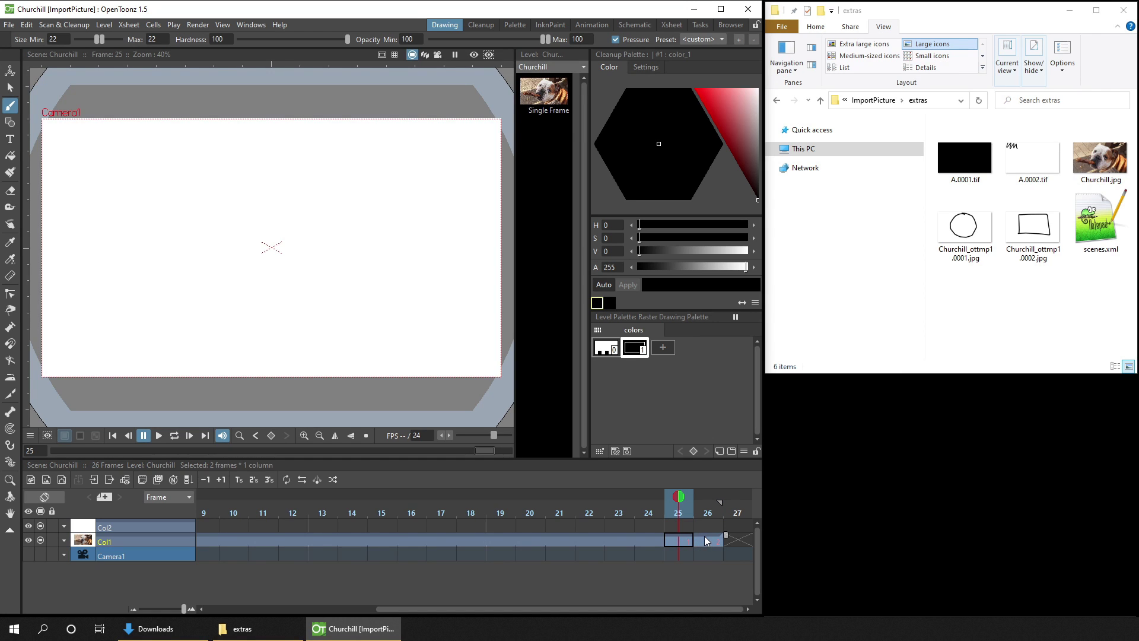
pyautogui.press('Delete')
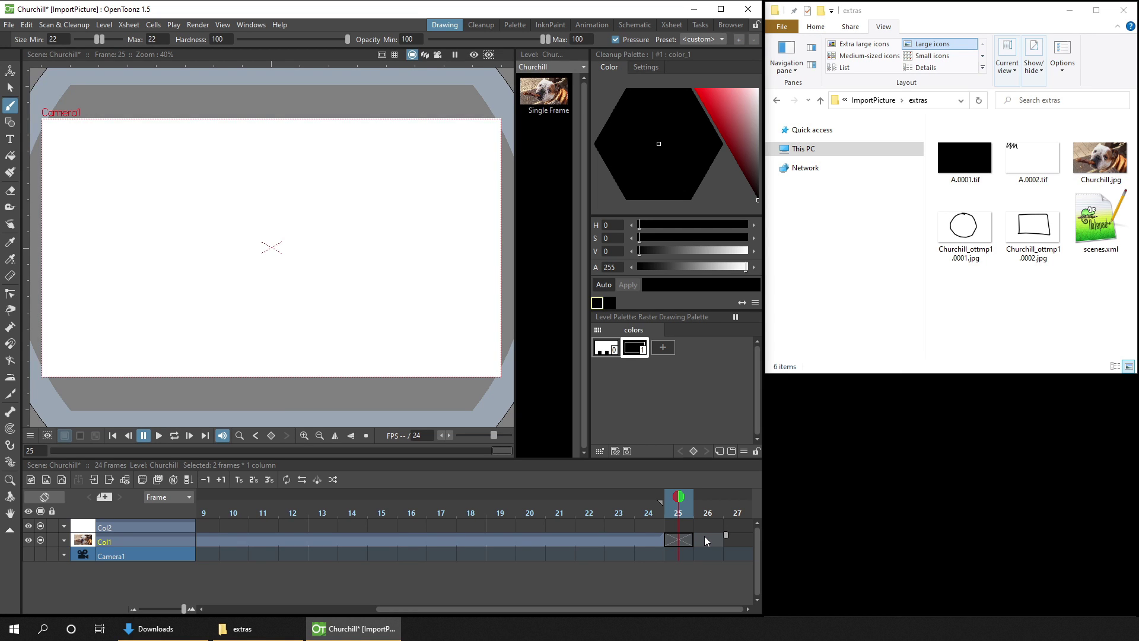
# Drag the Churchill_ottmp1 sequence into the viewer, putting the circle on frame 25 and the rectangle on 26.
pyautogui.click(967, 236)
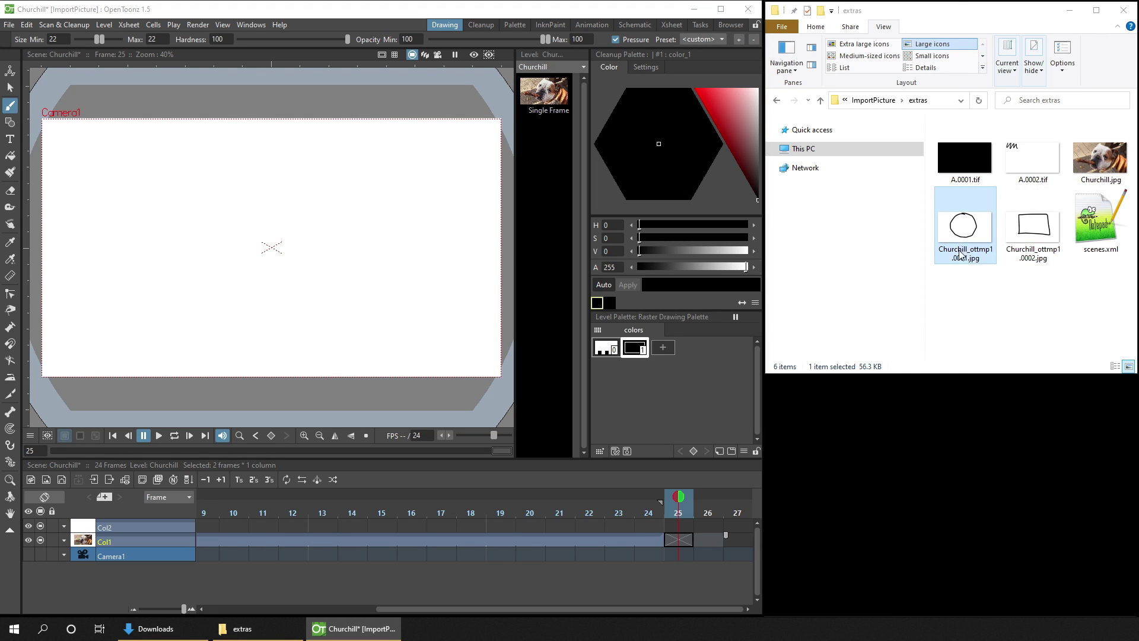
pyautogui.moveTo(960, 254); pyautogui.dragTo(301, 236)
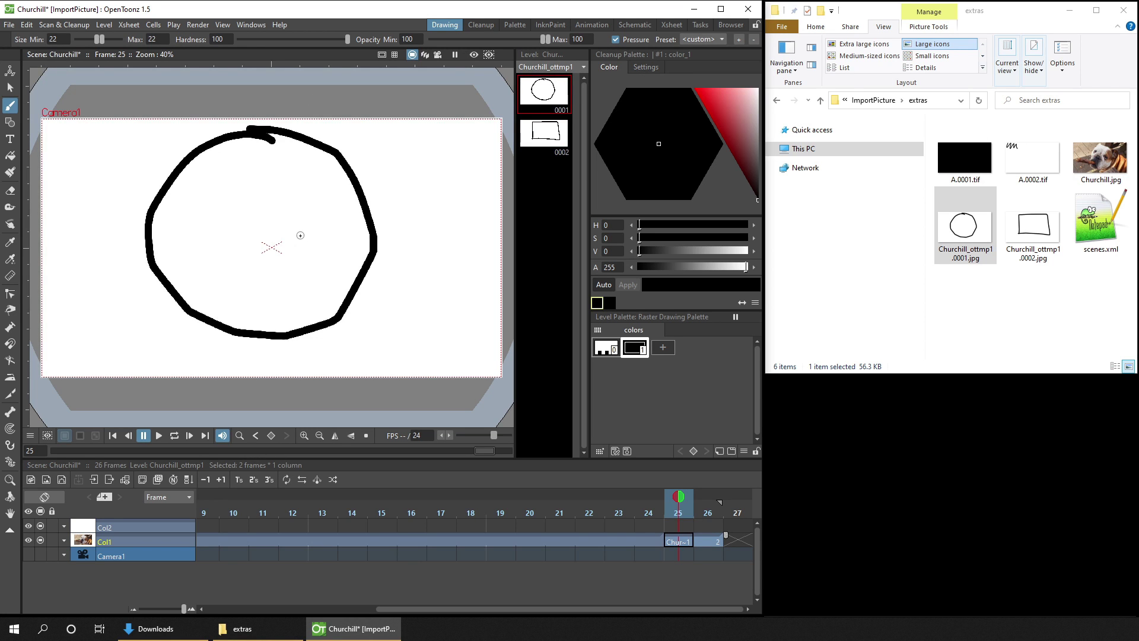
pyautogui.click(683, 542)
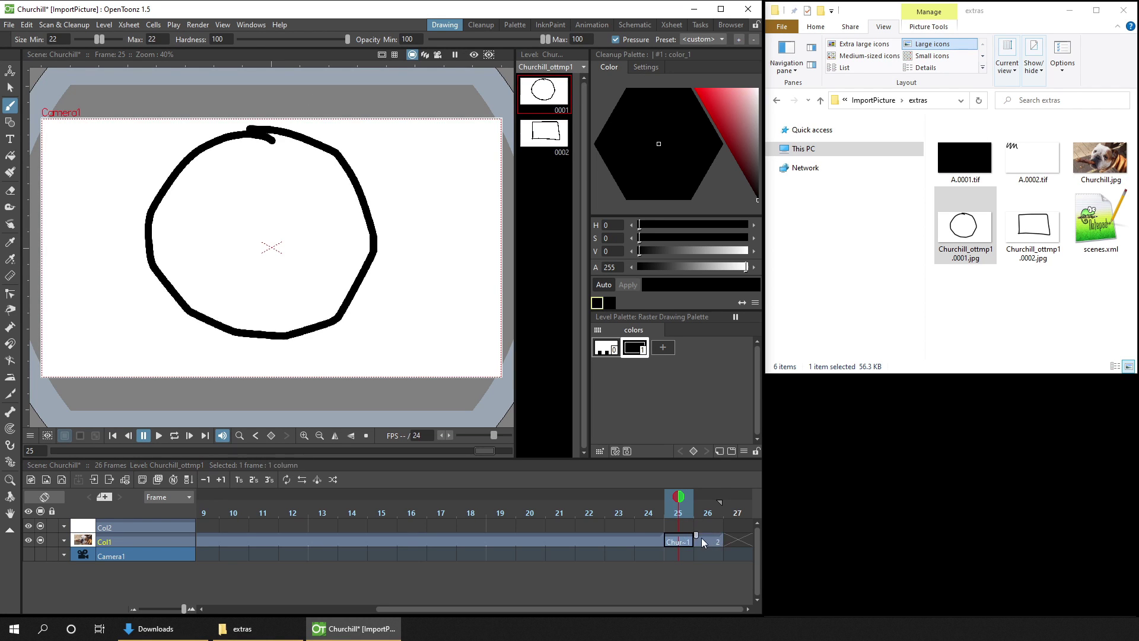
pyautogui.click(708, 542)
pyautogui.click(687, 541)
pyautogui.click(708, 542)
pyautogui.click(683, 543)
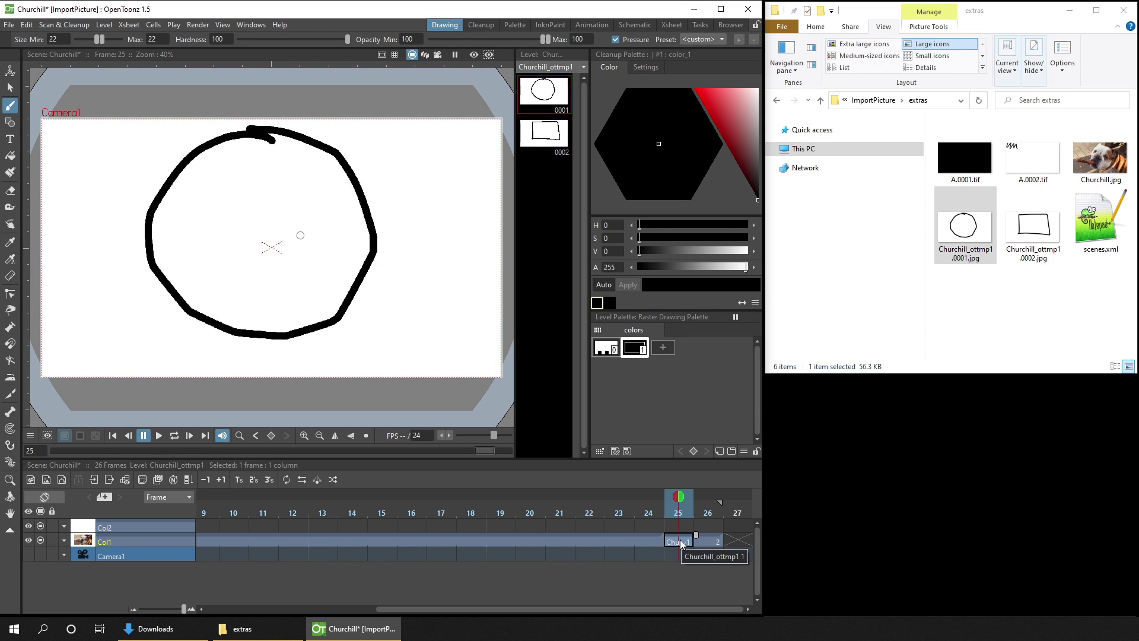
pyautogui.click(738, 542)
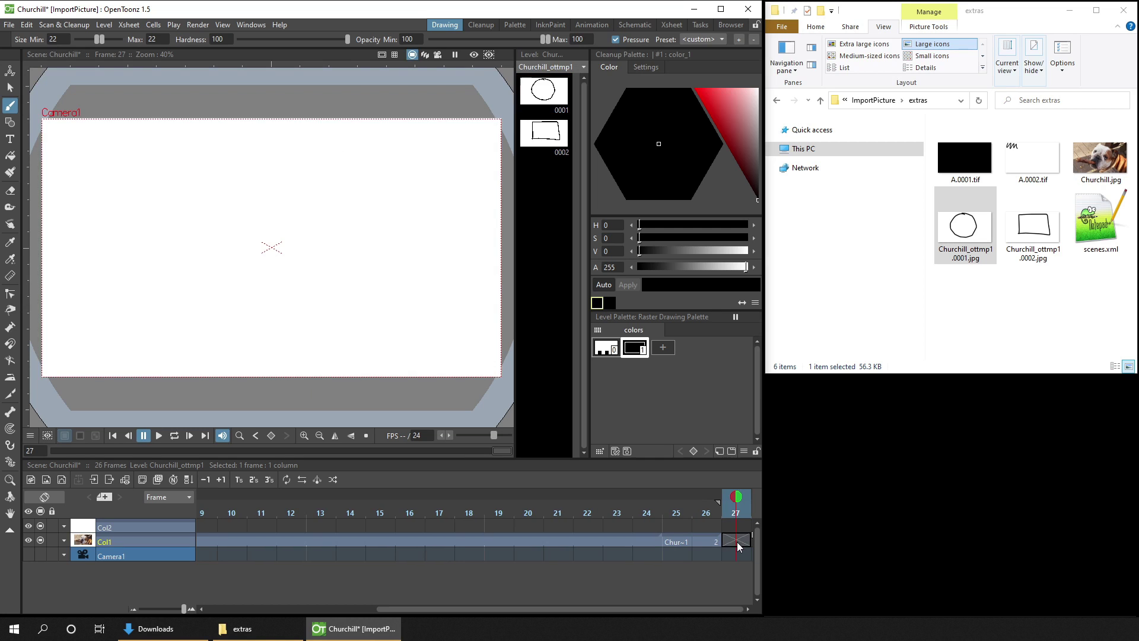
# Draw a triangle on frame 27 and save it as Churchill_ottmp1.0003.jpg.
pyautogui.moveTo(132, 318)
pyautogui.mouseDown()
pyautogui.moveTo(278, 128)
pyautogui.moveTo(380, 294)
pyautogui.moveTo(367, 320)
pyautogui.moveTo(126, 321)
pyautogui.mouseUp()
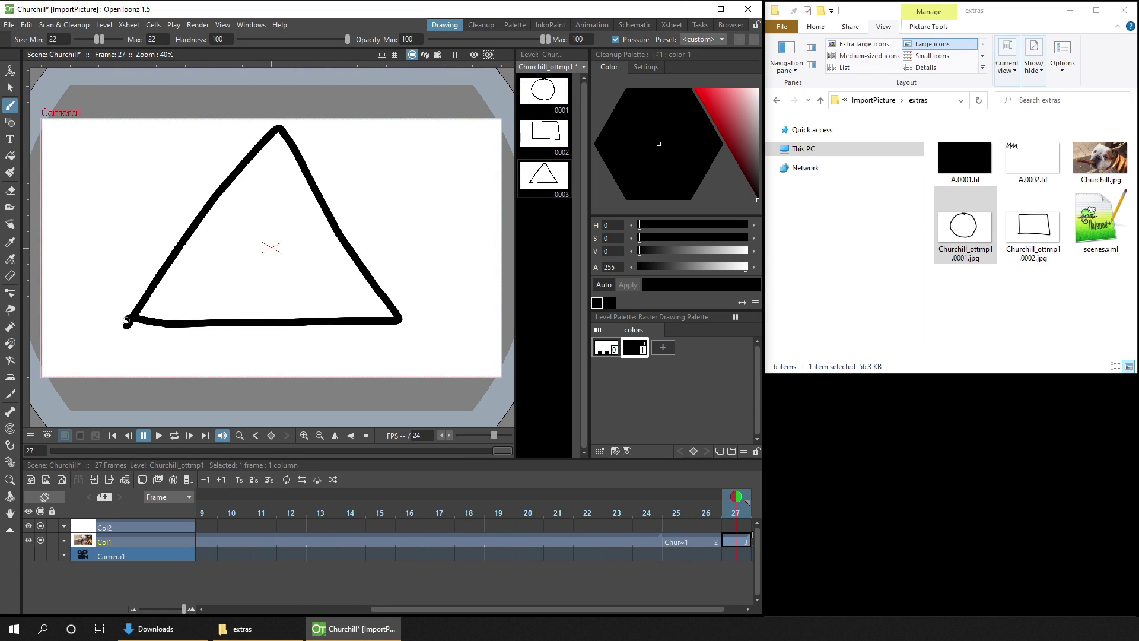
pyautogui.hotkey('ctrl', 's')
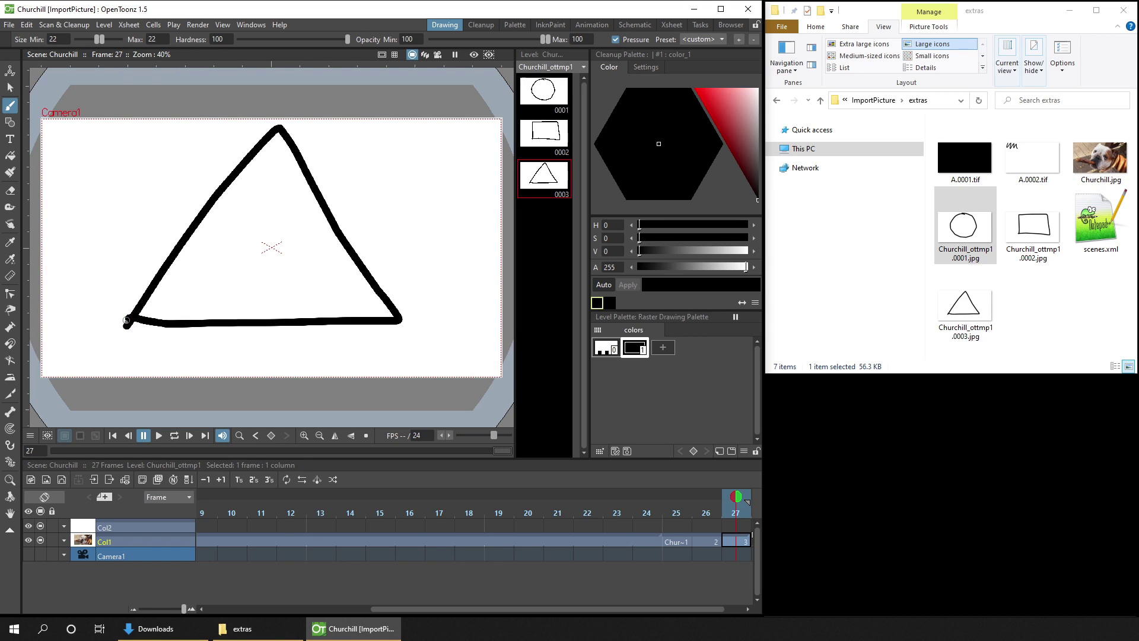